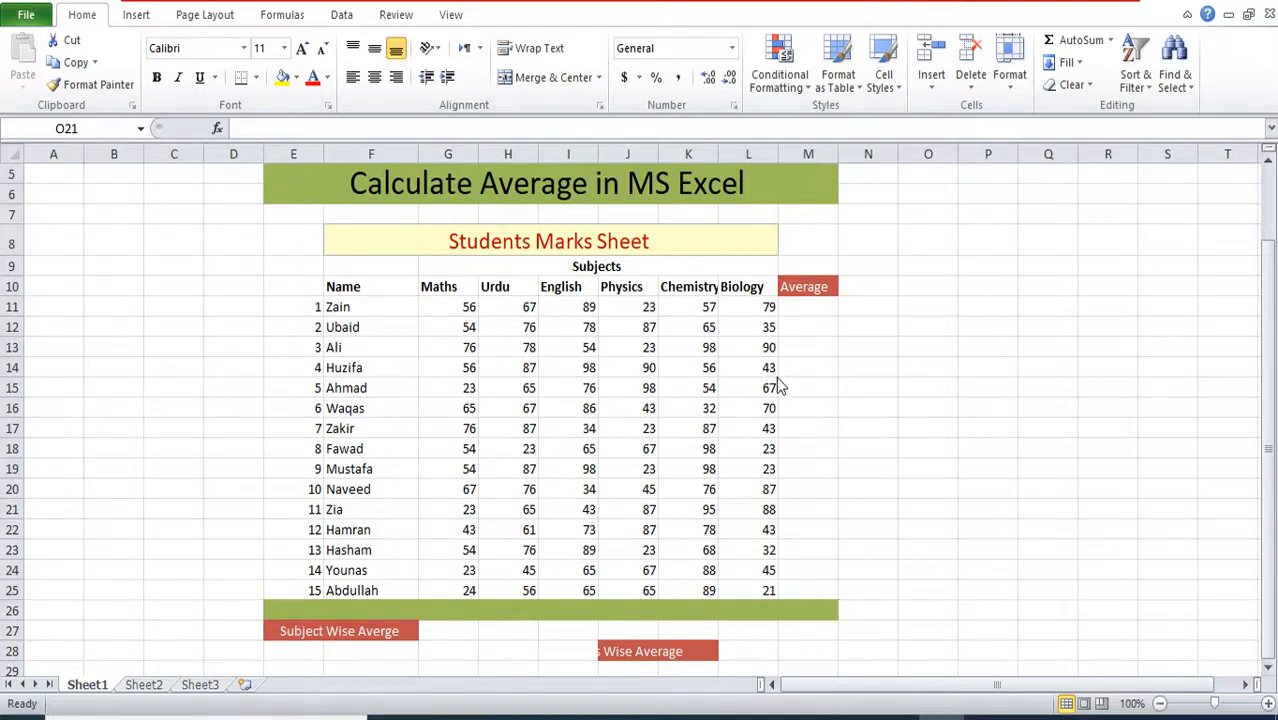
Review the marks sheet's column headings in row 10, from Name through the six subjects to Biology
{"action": "left_click", "coordinate": [375, 287]}
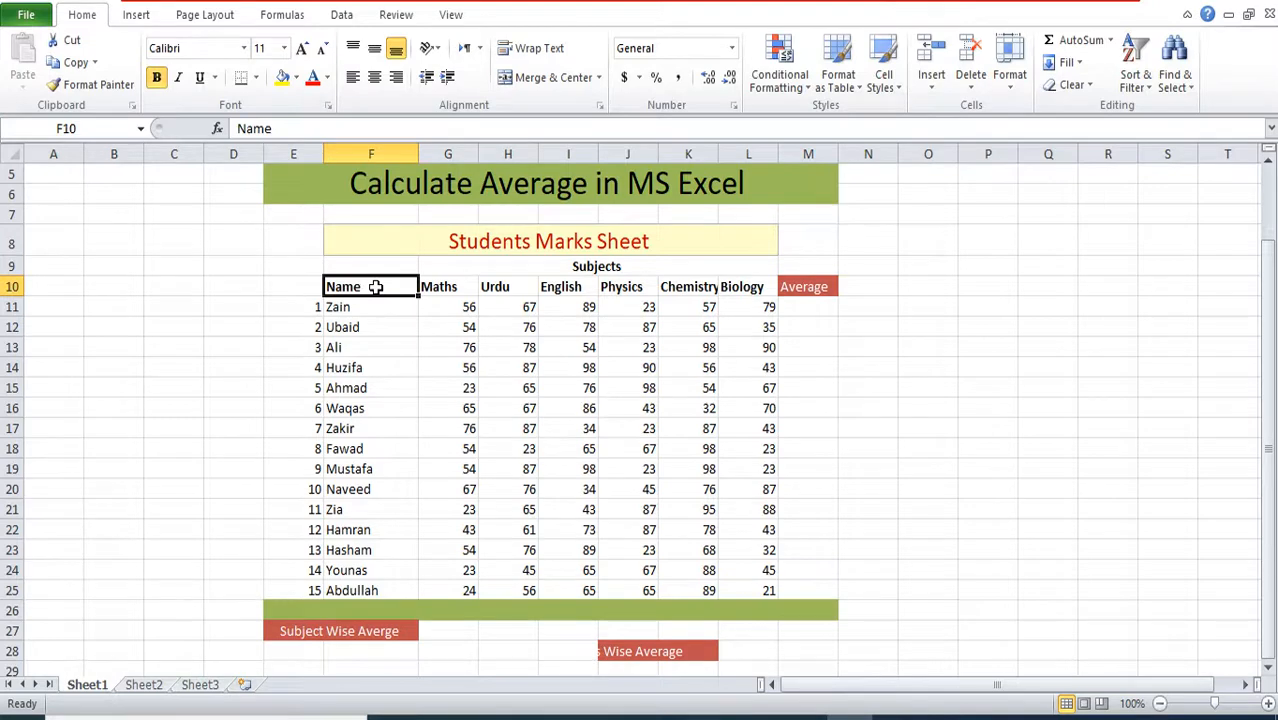
{"action": "left_click", "coordinate": [431, 290]}
{"action": "left_click", "coordinate": [494, 289]}
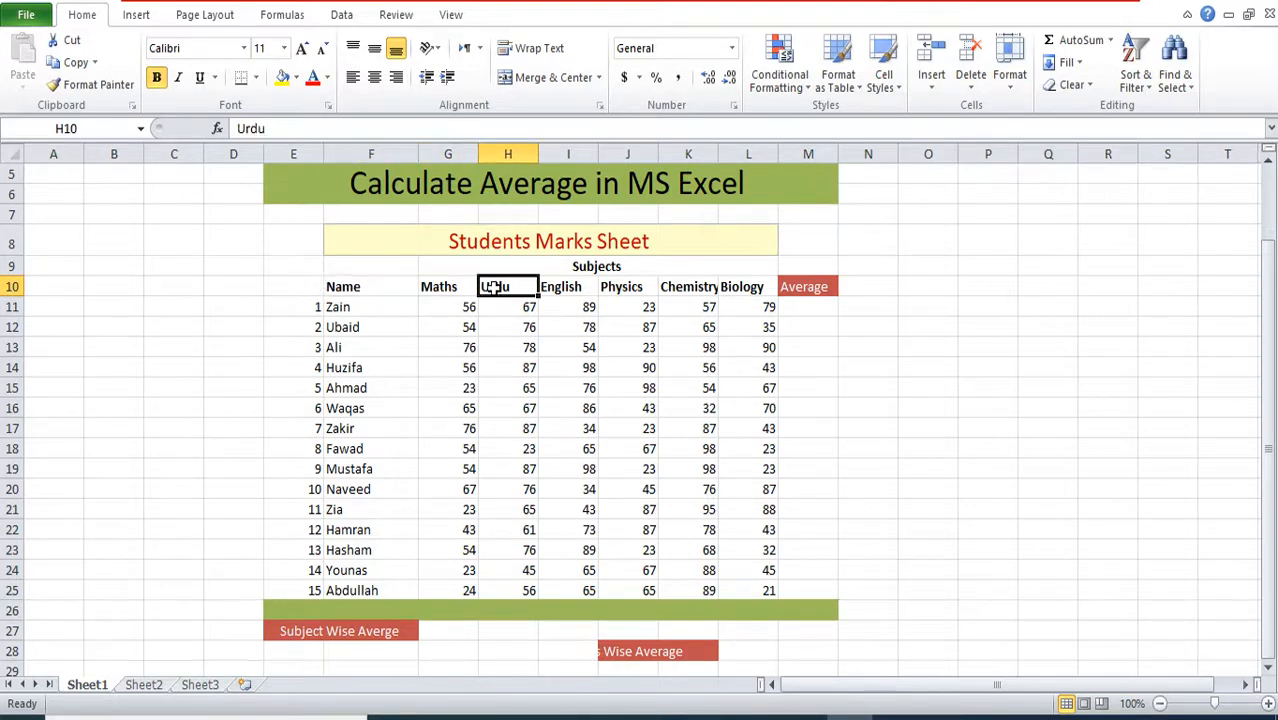
{"action": "left_click", "coordinate": [564, 286]}
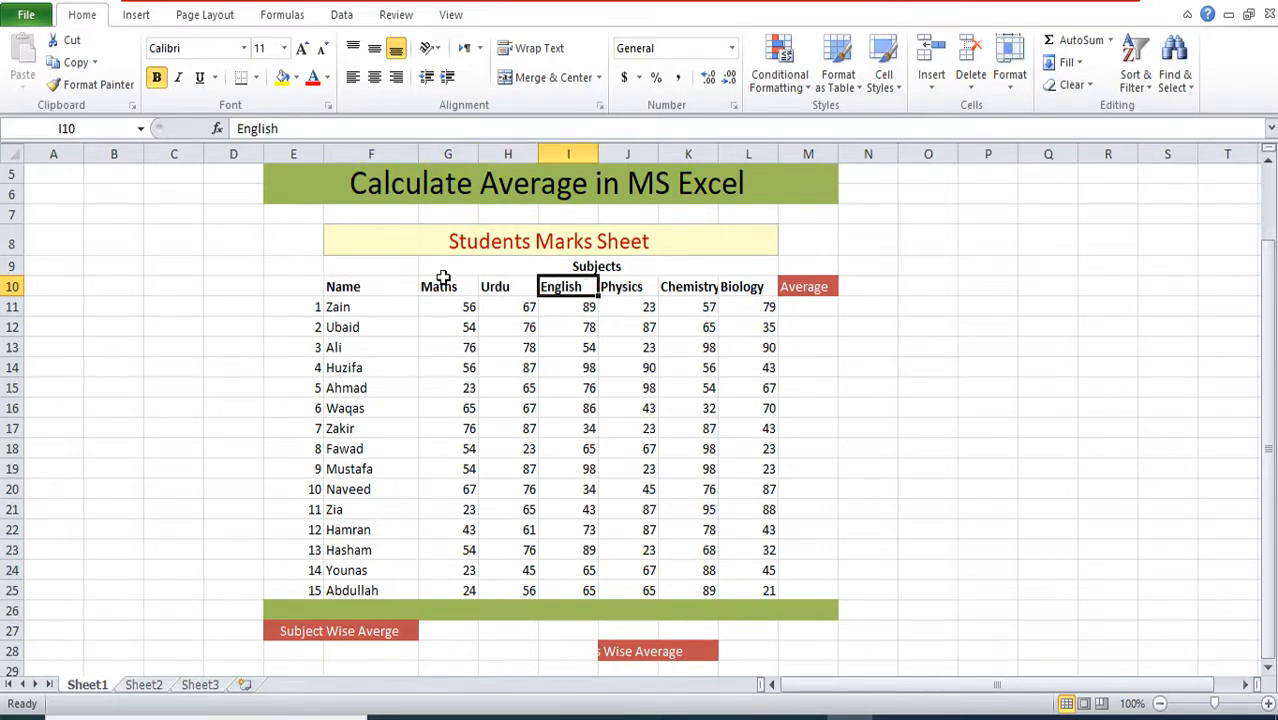
{"action": "left_click", "coordinate": [620, 290]}
{"action": "left_click", "coordinate": [690, 286]}
{"action": "left_click", "coordinate": [724, 288]}
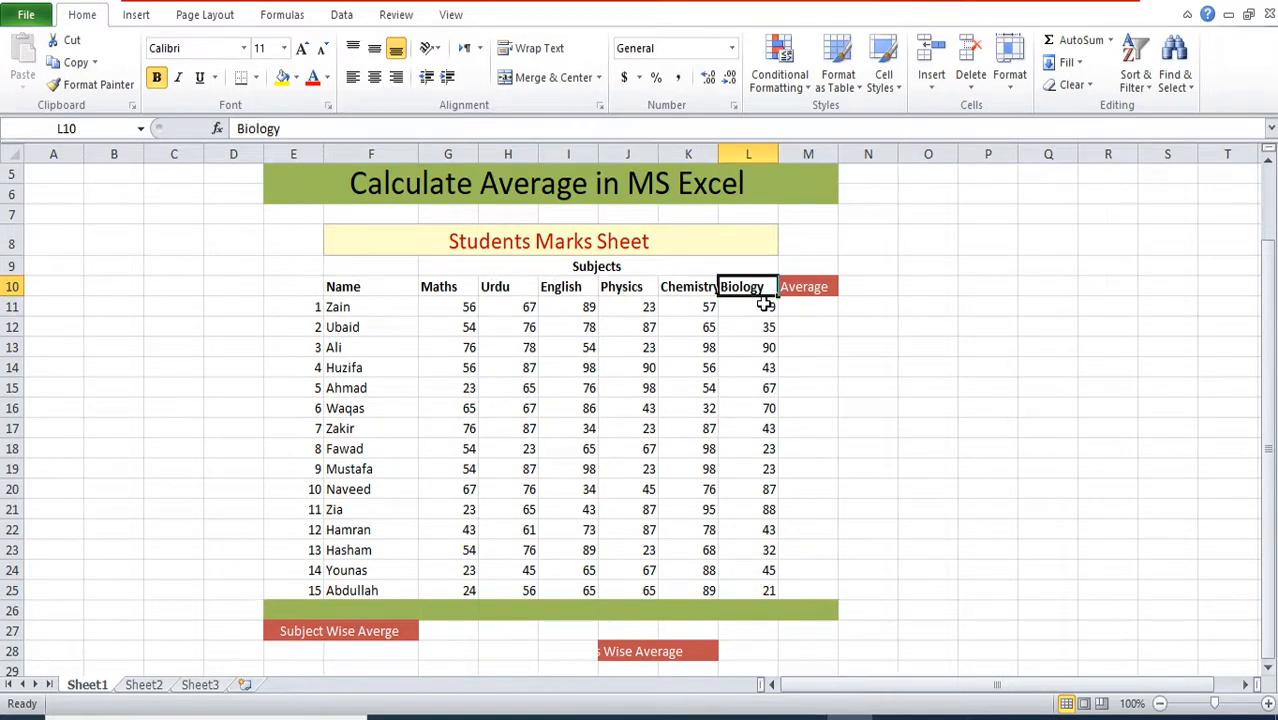
Examine the first student's marks in G11:L11, the range behind the Average cell M11
{"action": "left_click", "coordinate": [816, 306]}
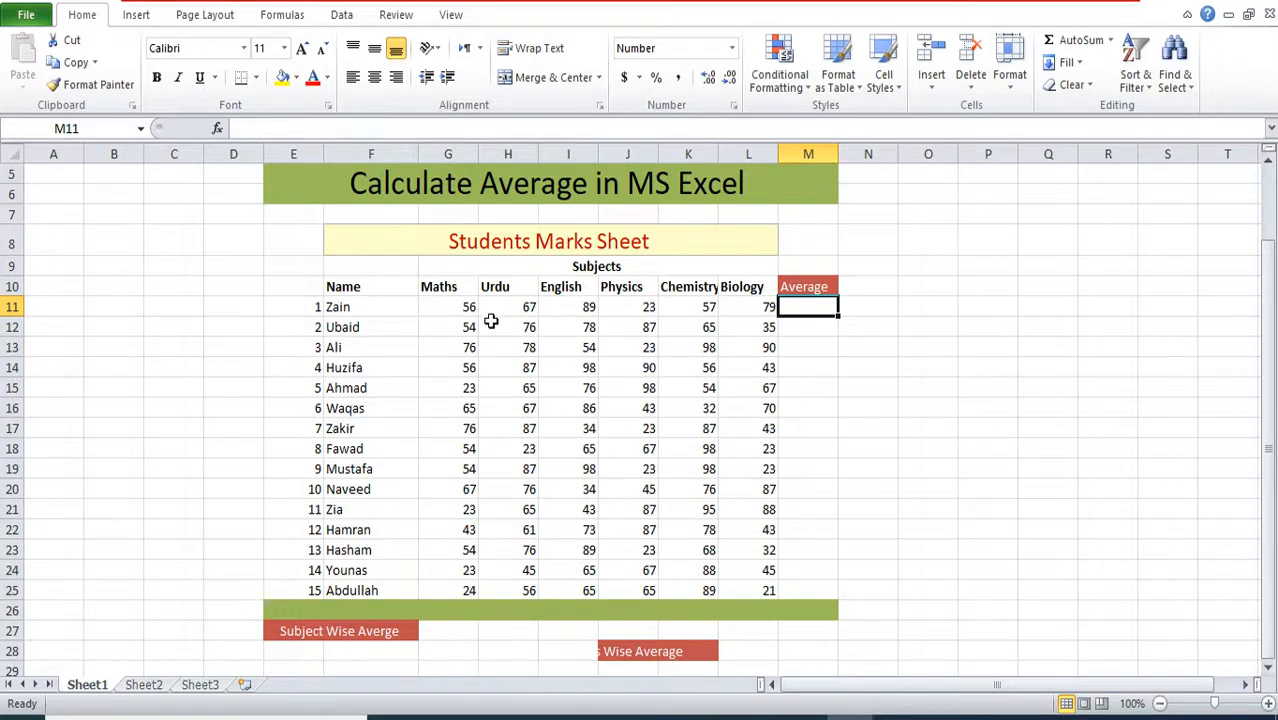
{"action": "left_click", "coordinate": [760, 305]}
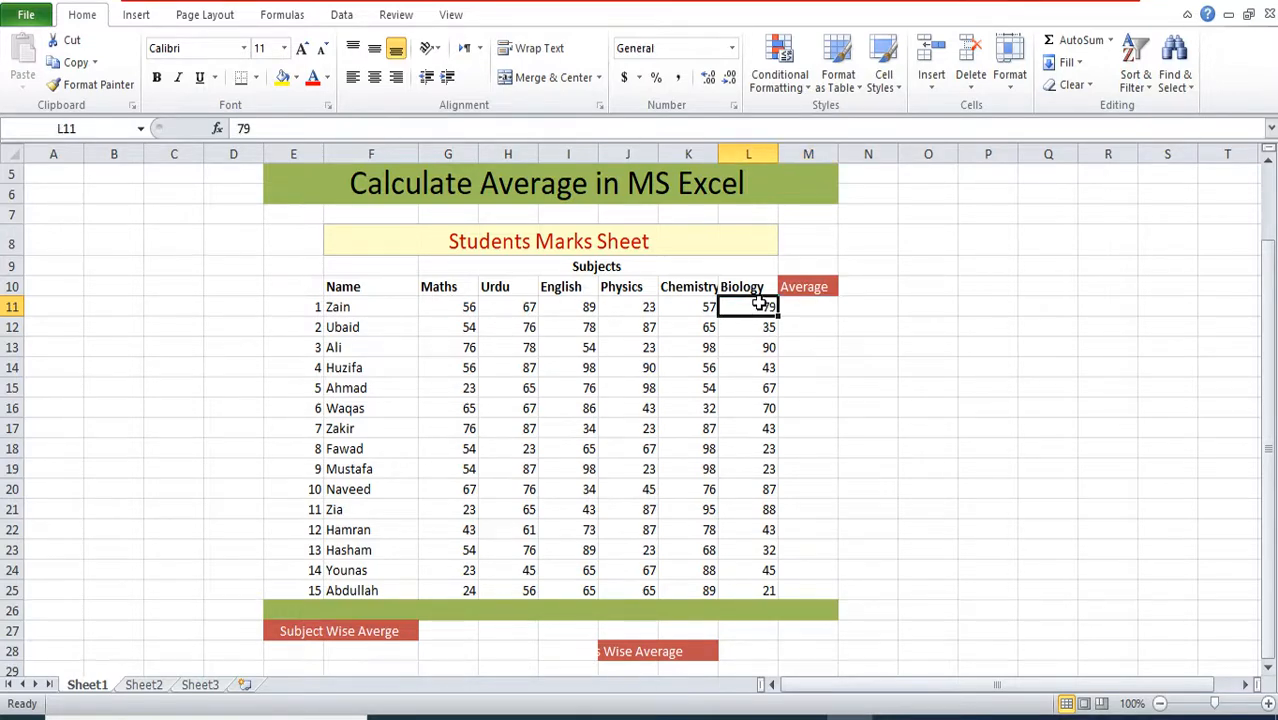
{"action": "key", "text": "shift+Left"}
{"action": "key", "text": "shift+Left"}
{"action": "key", "text": "shift+Left"}
{"action": "key", "text": "shift+Left"}
{"action": "key", "text": "shift+Left"}
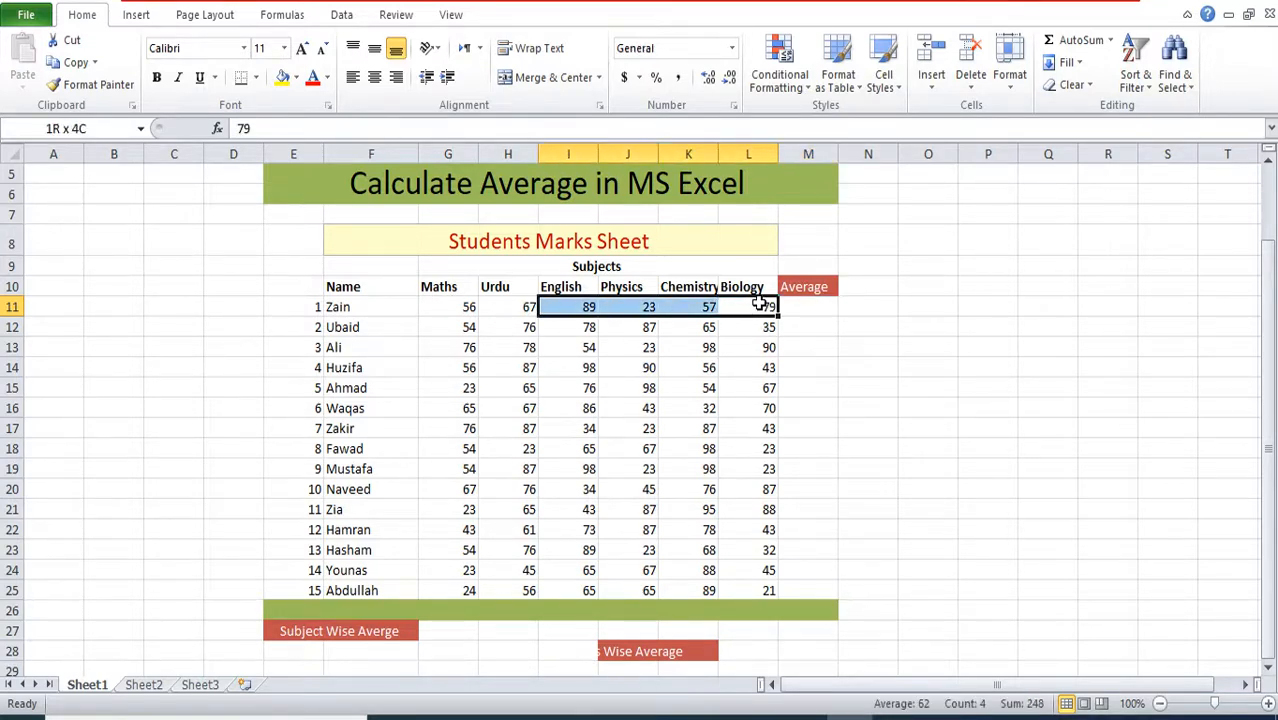
{"action": "key", "text": "shift+Left"}
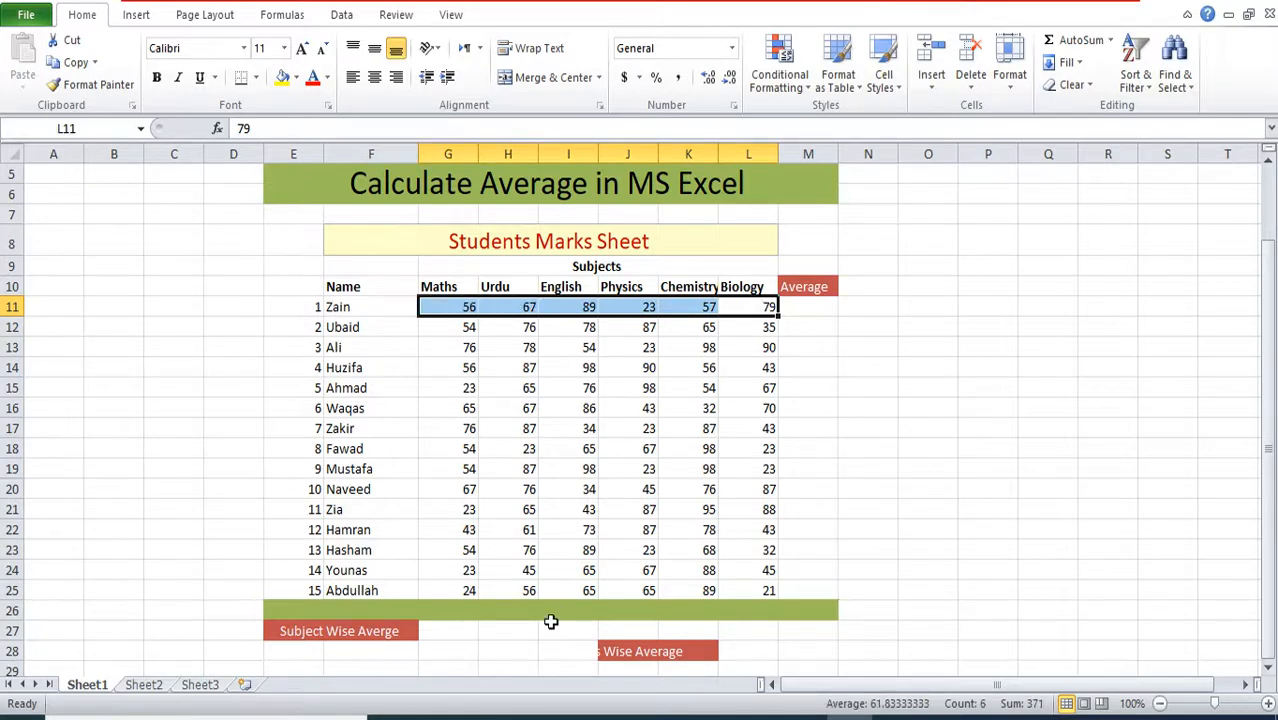
Examine the Maths marks of all students in G11:G25, the range behind the subject-wise average cell G27
{"action": "left_click", "coordinate": [452, 628]}
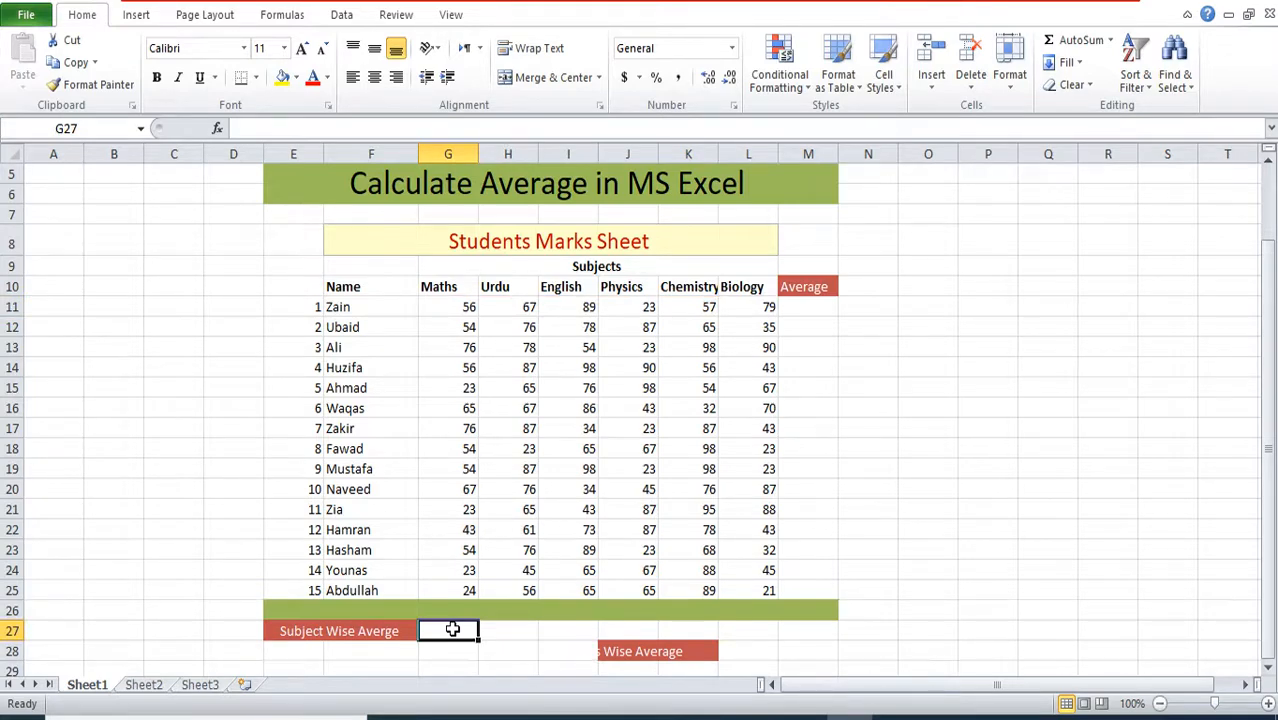
{"action": "left_click", "coordinate": [468, 305]}
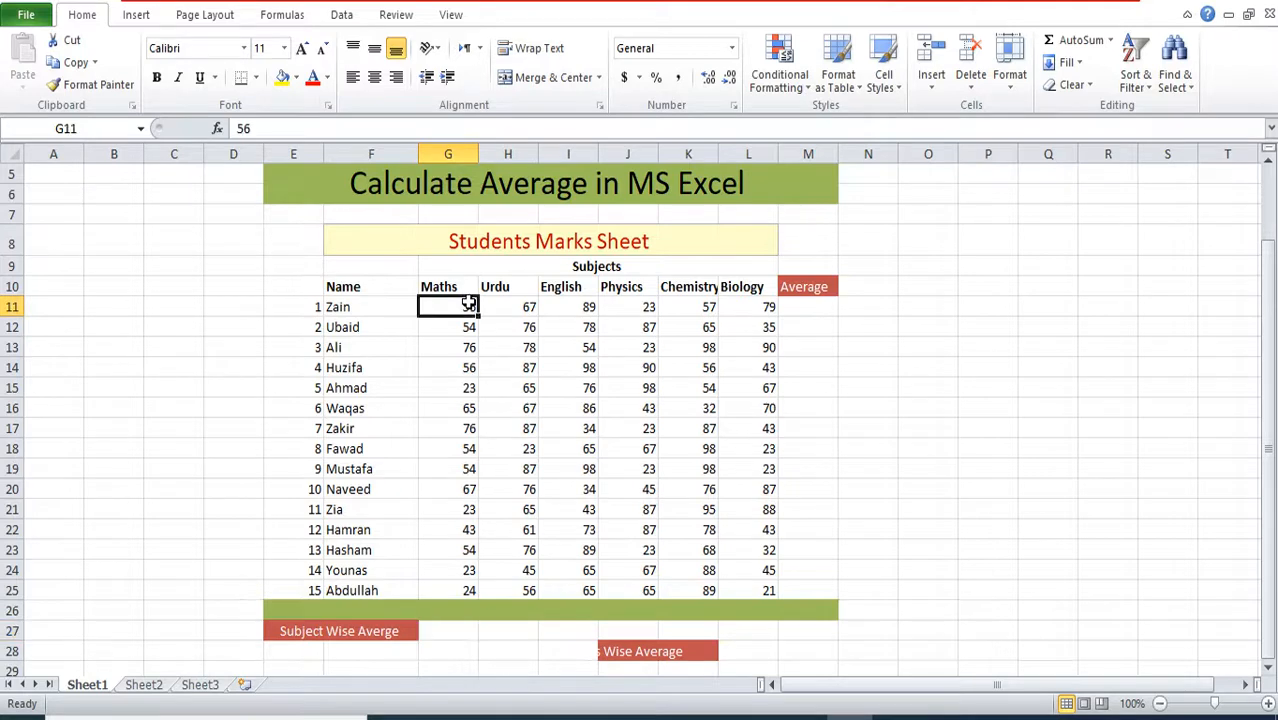
{"action": "key", "text": "shift+Down"}
{"action": "key", "text": "shift+Down"}
{"action": "key", "text": "shift+Down"}
{"action": "key", "text": "shift+Down"}
{"action": "key", "text": "shift+Down"}
{"action": "key", "text": "shift+Down"}
{"action": "key", "text": "shift+Down"}
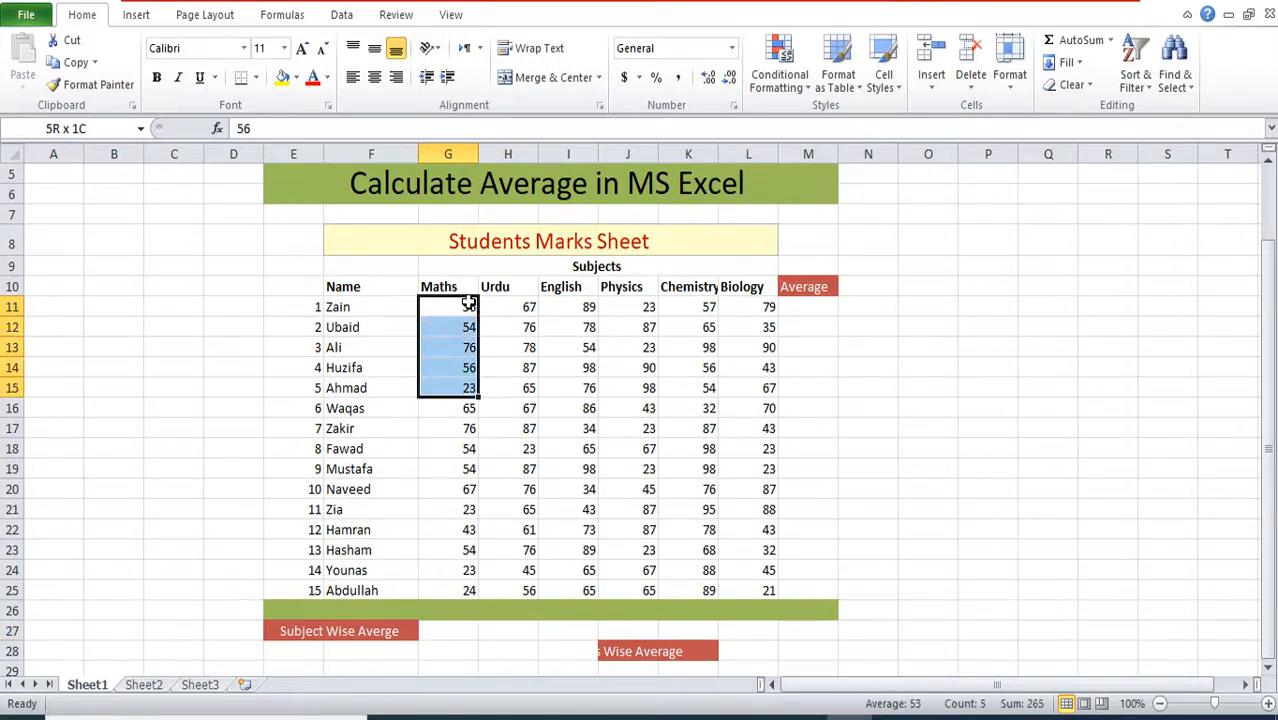
{"action": "key", "text": "shift+Down"}
{"action": "key", "text": "shift+Down"}
{"action": "key", "text": "shift+Down"}
{"action": "key", "text": "shift+Down"}
{"action": "key", "text": "shift+Down"}
{"action": "key", "text": "shift+Down"}
{"action": "key", "text": "shift+Down"}
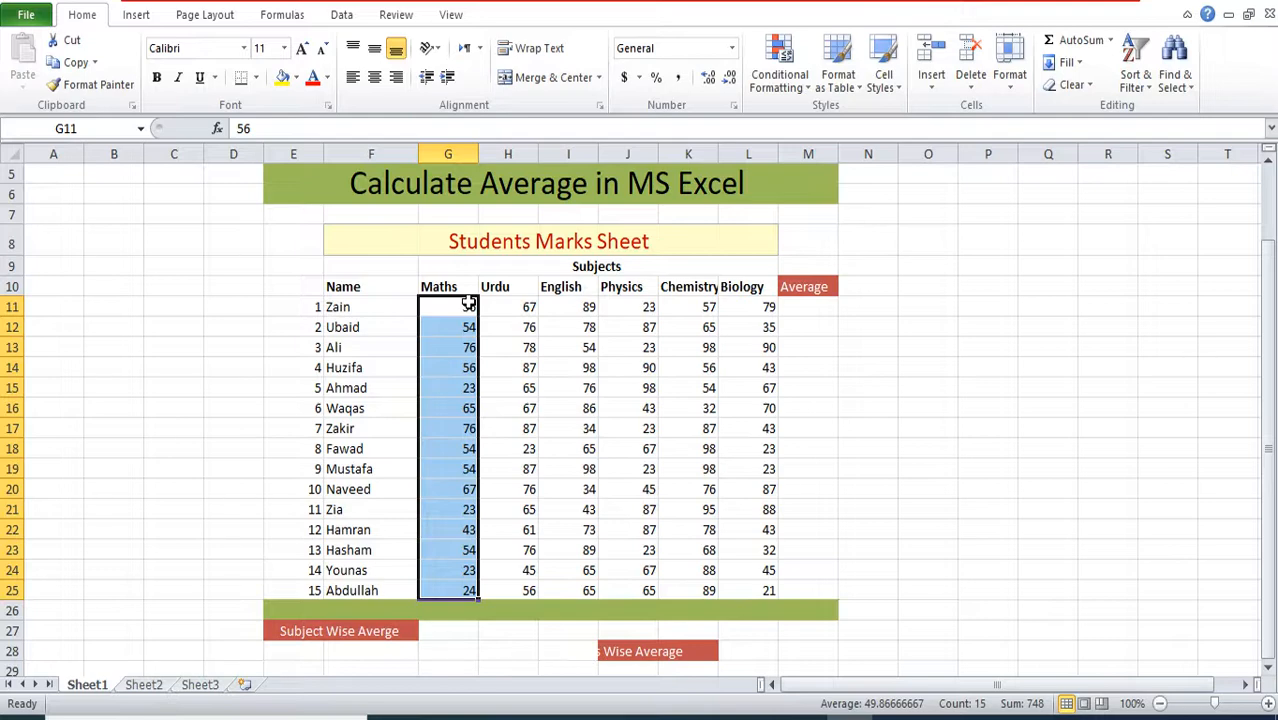
Compare the student-wise range G11:L11 with the subject-wise range G11:G25 by highlighting each in turn
{"action": "left_click", "coordinate": [468, 305]}
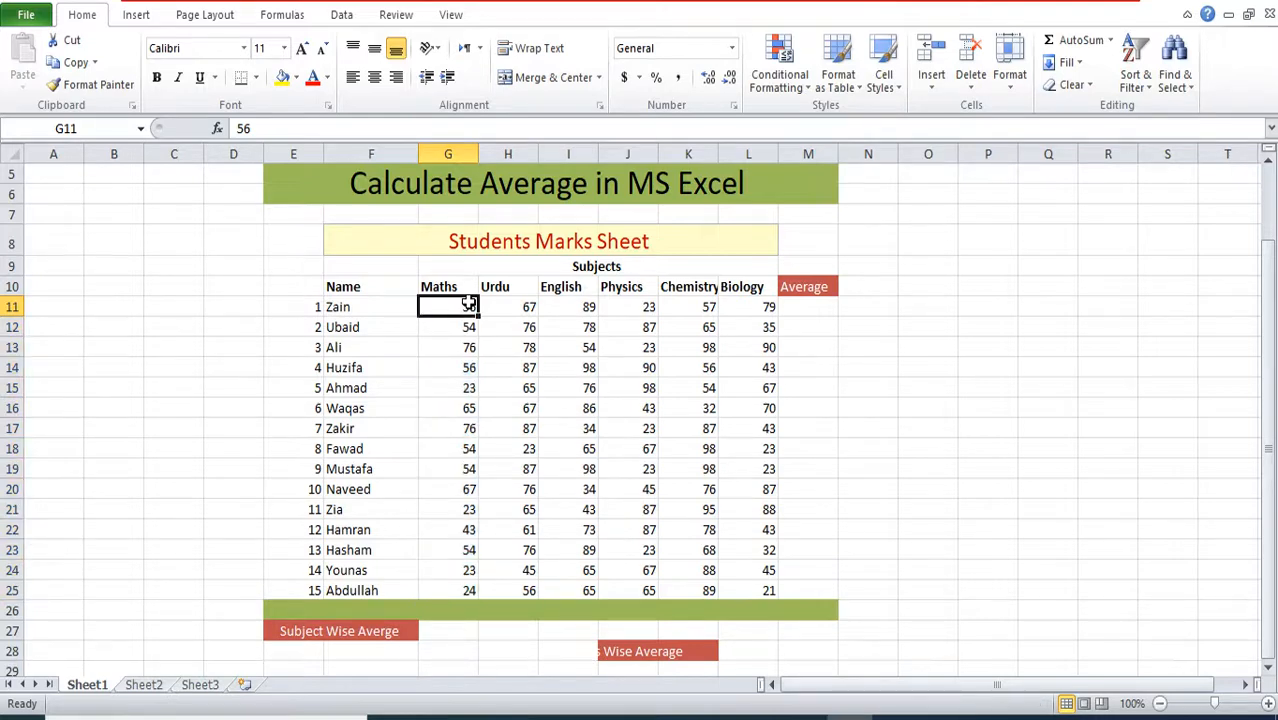
{"action": "key", "text": "shift+Right"}
{"action": "key", "text": "shift+Right"}
{"action": "key", "text": "shift+Right"}
{"action": "key", "text": "shift+Right"}
{"action": "key", "text": "shift+Right"}
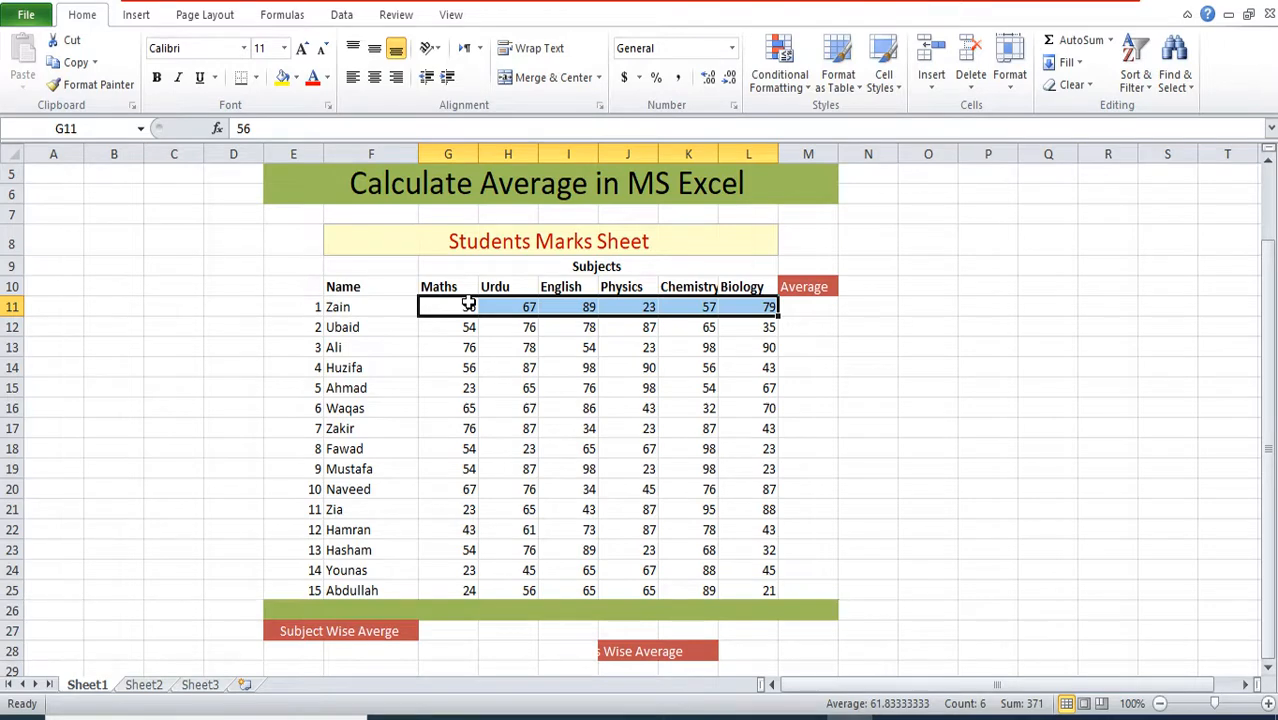
{"action": "left_click", "coordinate": [468, 305]}
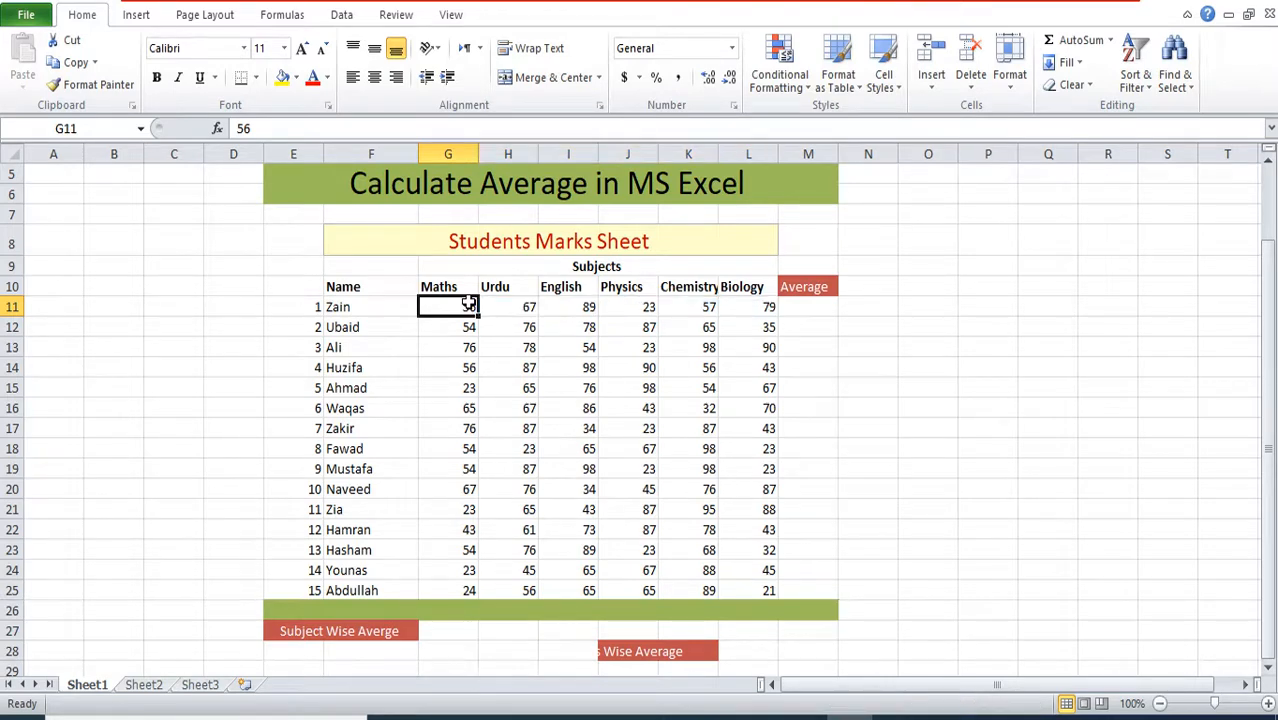
{"action": "key", "text": "shift+Down"}
{"action": "key", "text": "shift+Down"}
{"action": "key", "text": "shift+Down"}
{"action": "key", "text": "shift+Down"}
{"action": "key", "text": "shift+Down"}
{"action": "key", "text": "shift+Down"}
{"action": "key", "text": "shift+Down"}
{"action": "key", "text": "shift+Down"}
{"action": "key", "text": "shift+Down"}
{"action": "key", "text": "shift+Down"}
{"action": "key", "text": "shift+Down"}
{"action": "key", "text": "shift+Down"}
{"action": "key", "text": "shift+Down"}
{"action": "key", "text": "shift+Down"}
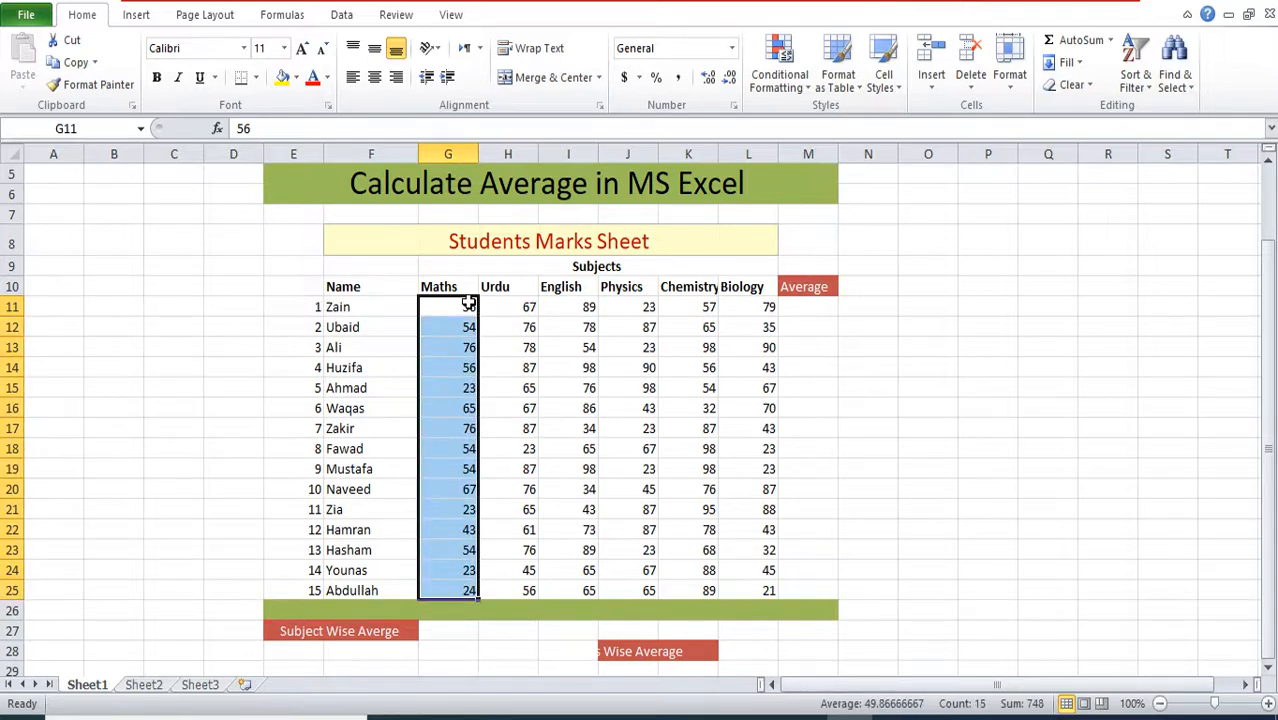
{"action": "left_click", "coordinate": [930, 343]}
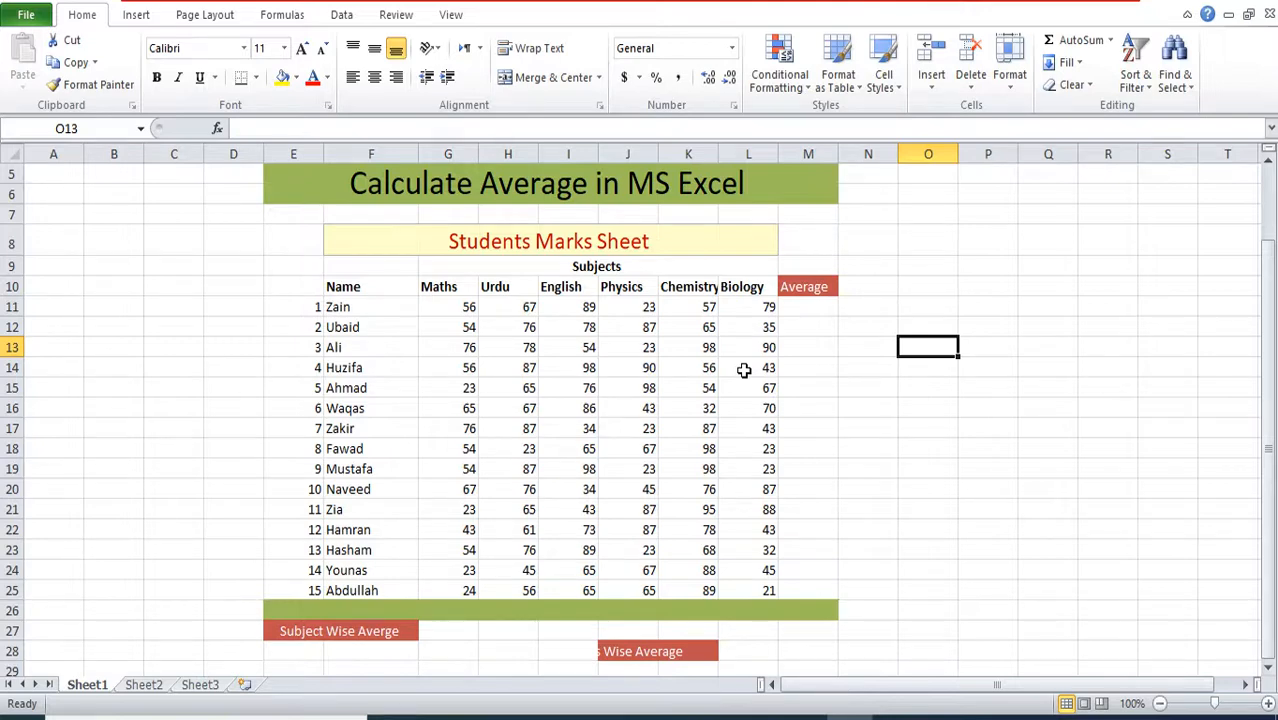
Enter the formula =average(G11:L11) in M11 to average the first student's marks across all subjects
{"action": "left_click", "coordinate": [822, 307]}
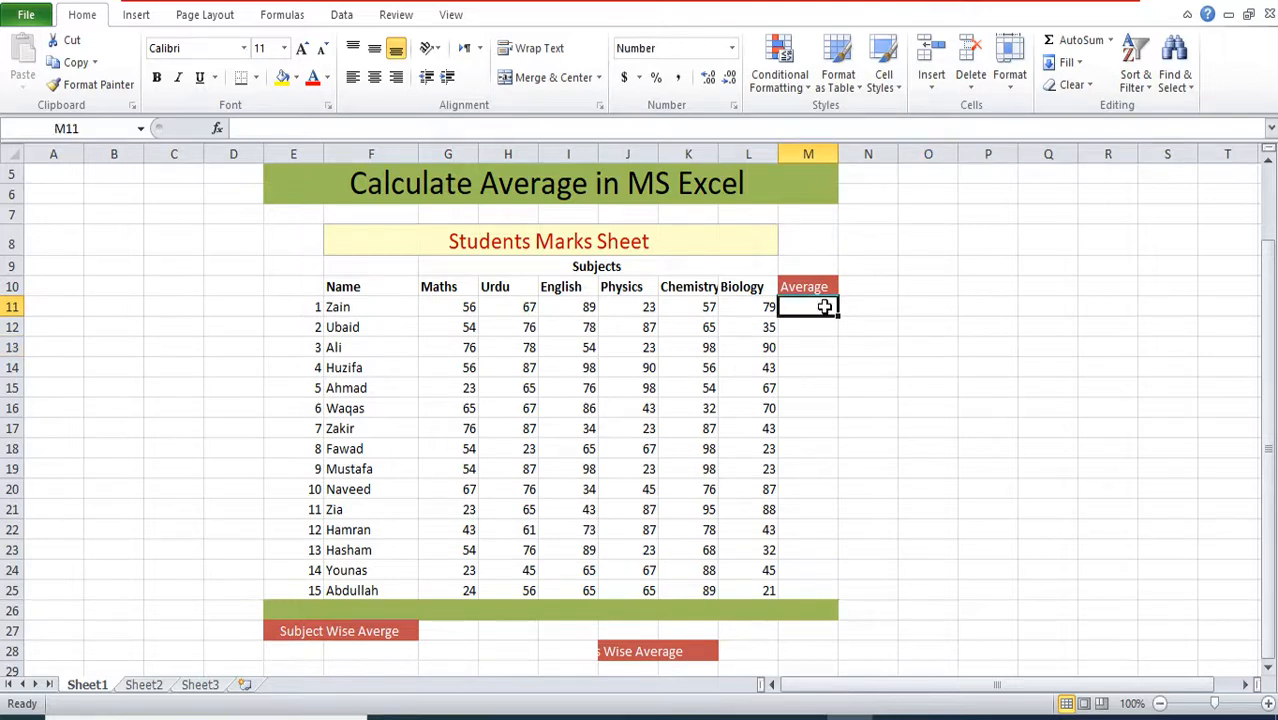
{"action": "left_click", "coordinate": [371, 306]}
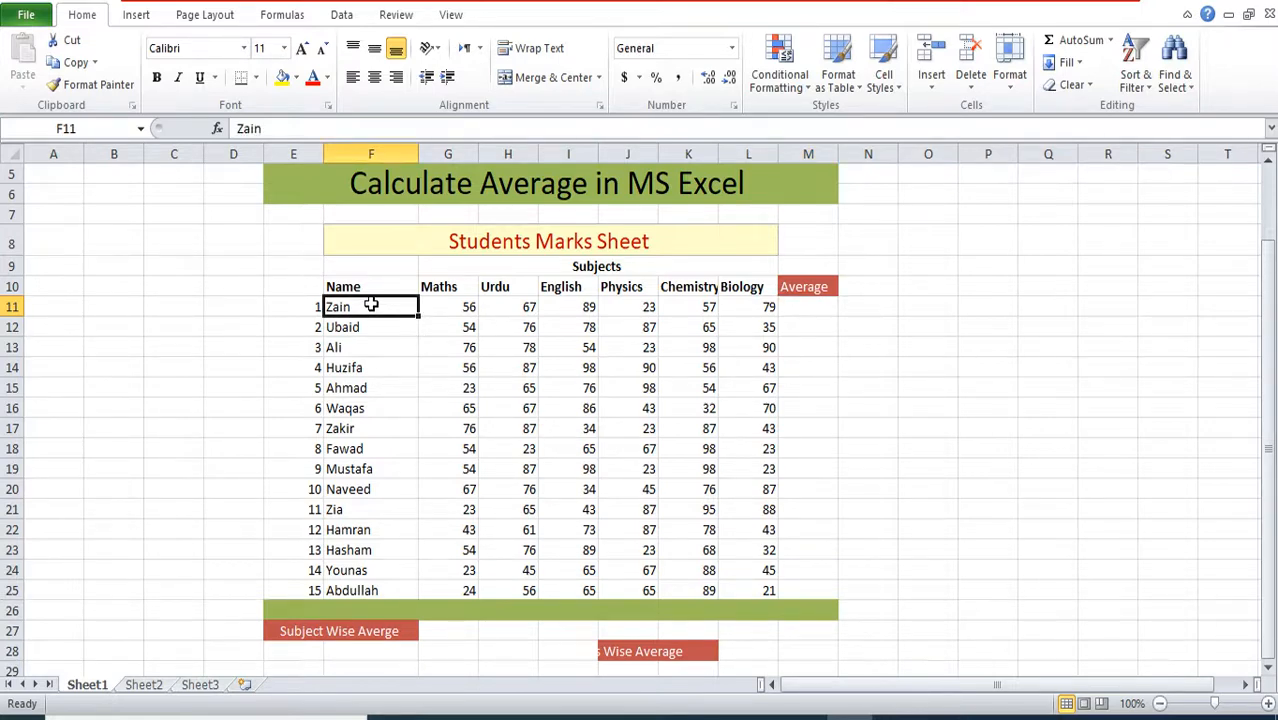
{"action": "left_click", "coordinate": [801, 308]}
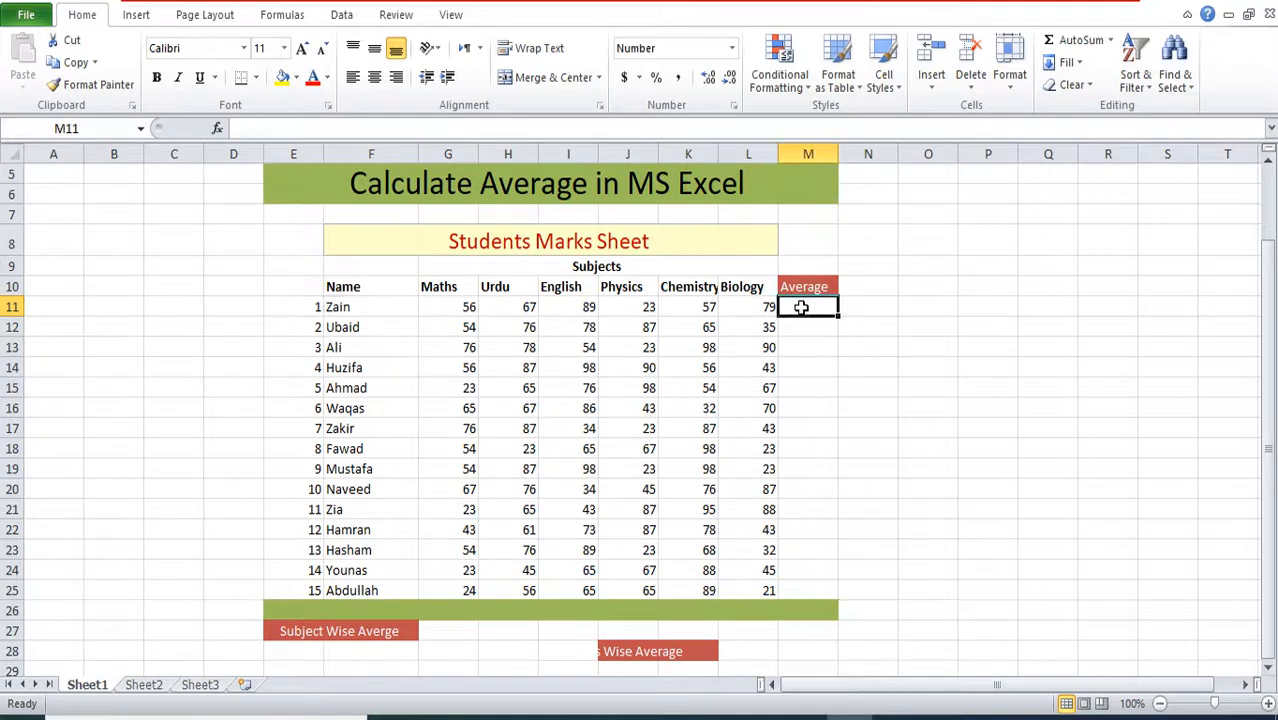
{"action": "type", "text": "="}
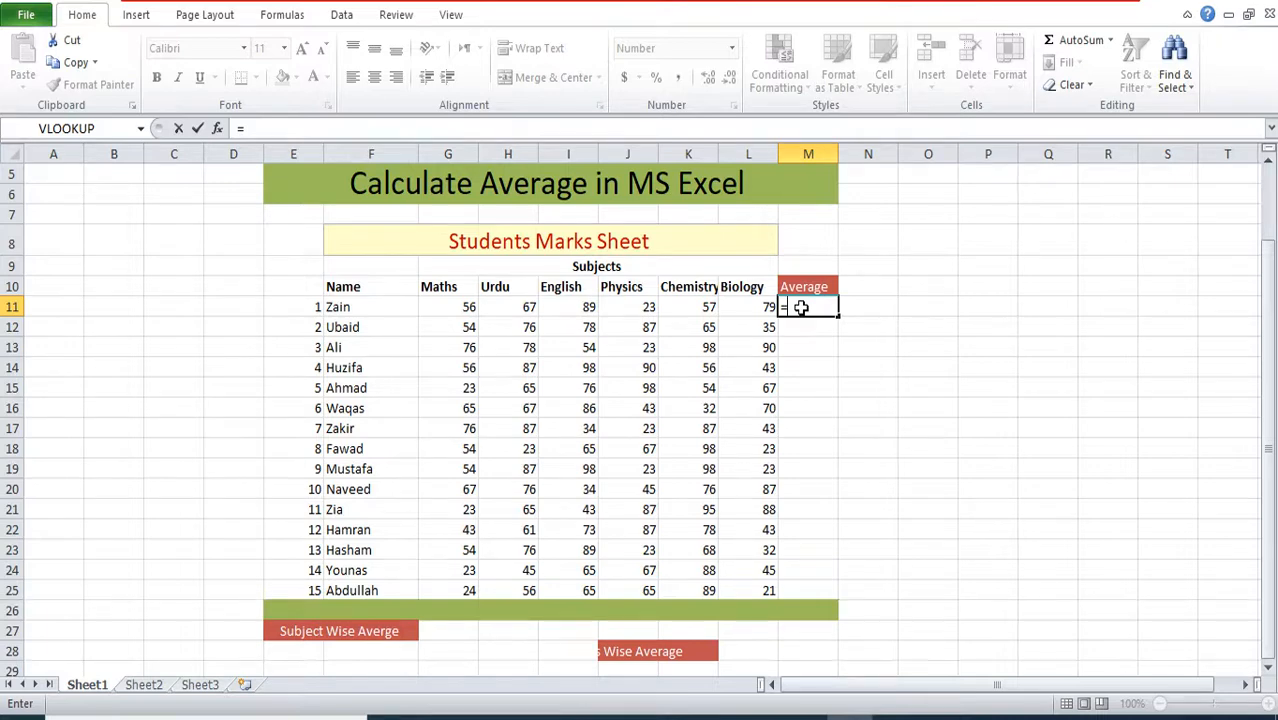
{"action": "type", "text": "a"}
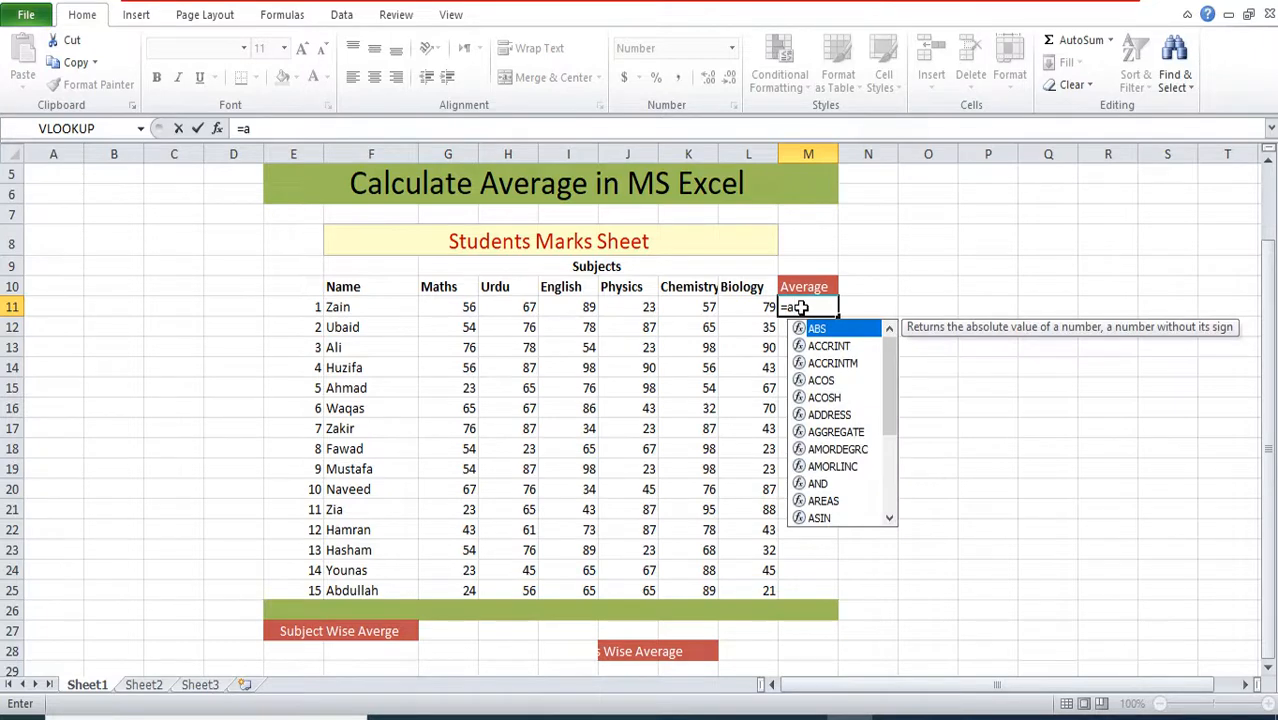
{"action": "type", "text": "verag"}
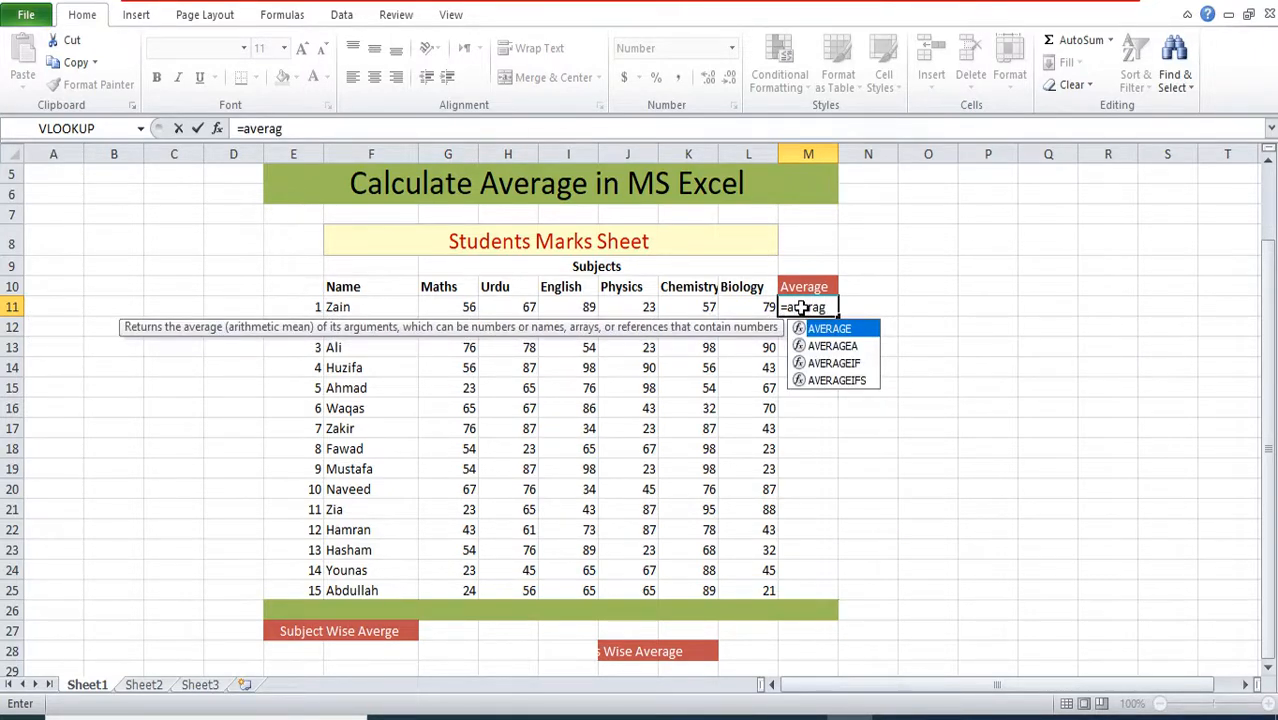
{"action": "type", "text": "e("}
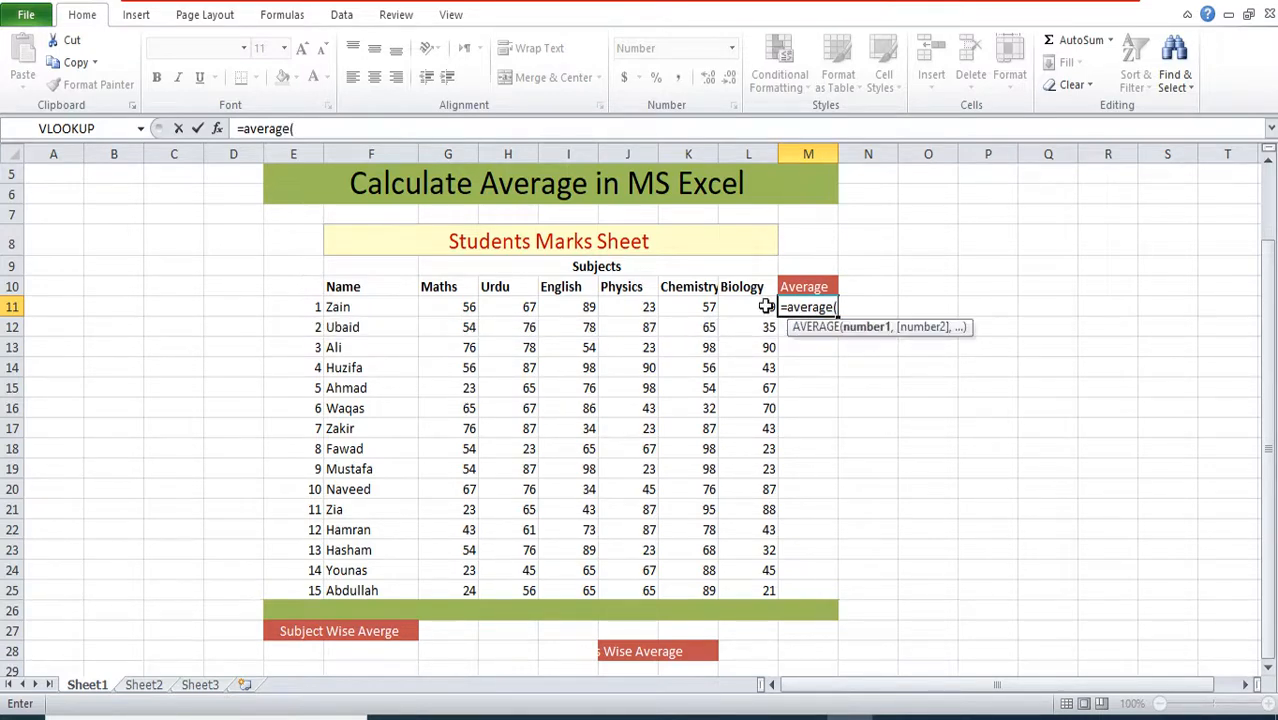
{"action": "left_click", "coordinate": [766, 307]}
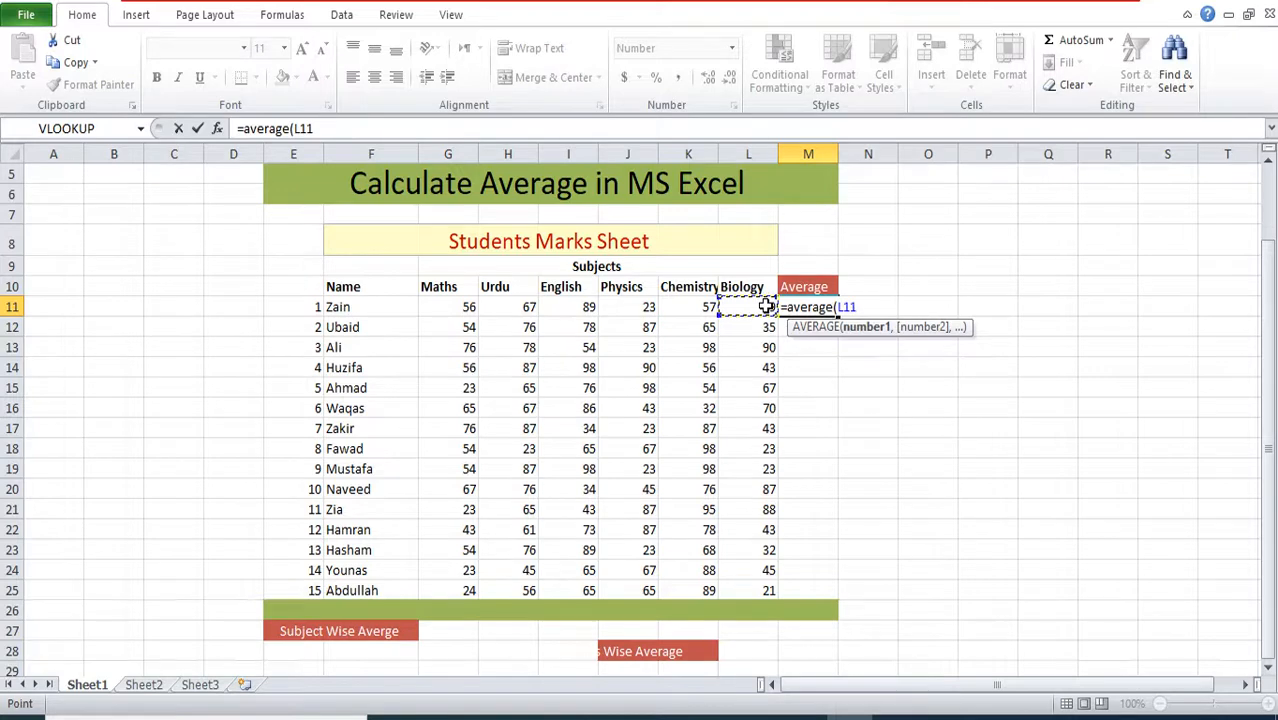
{"action": "key", "text": "shift+Left"}
{"action": "key", "text": "shift+Left"}
{"action": "key", "text": "shift+Left"}
{"action": "key", "text": "shift+Left"}
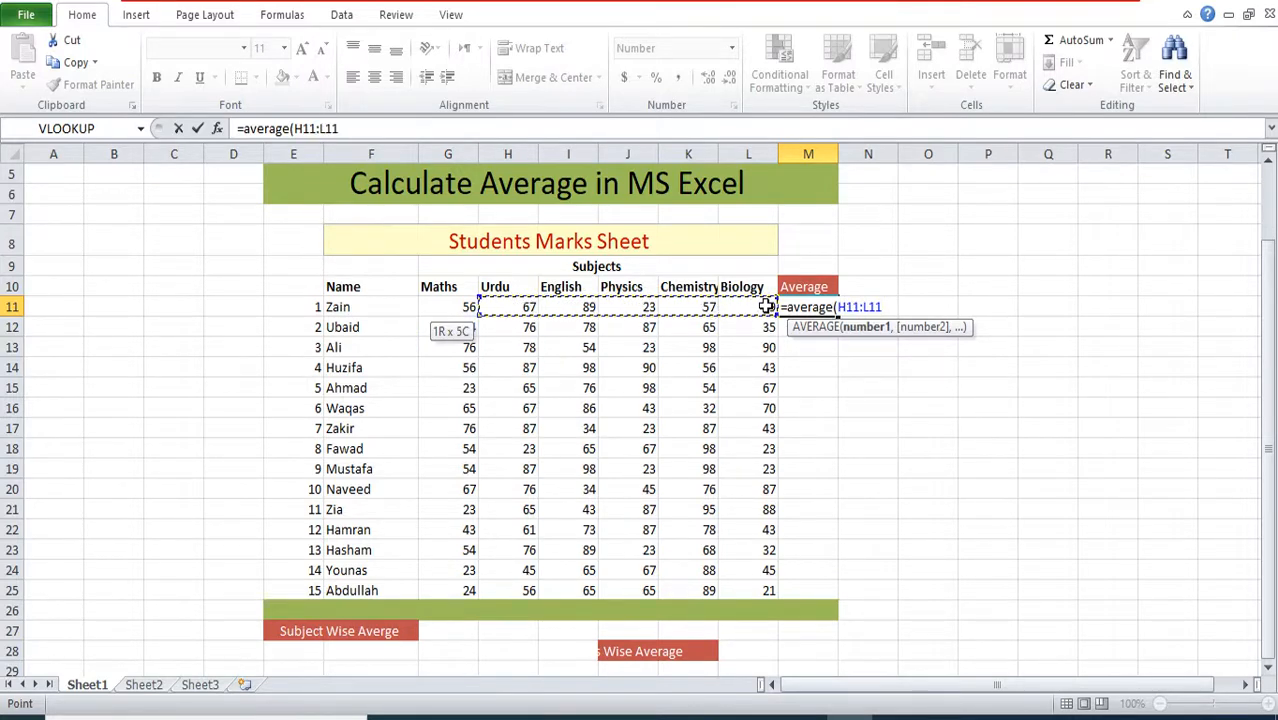
{"action": "key", "text": "shift+Left"}
{"action": "type", "text": ")"}
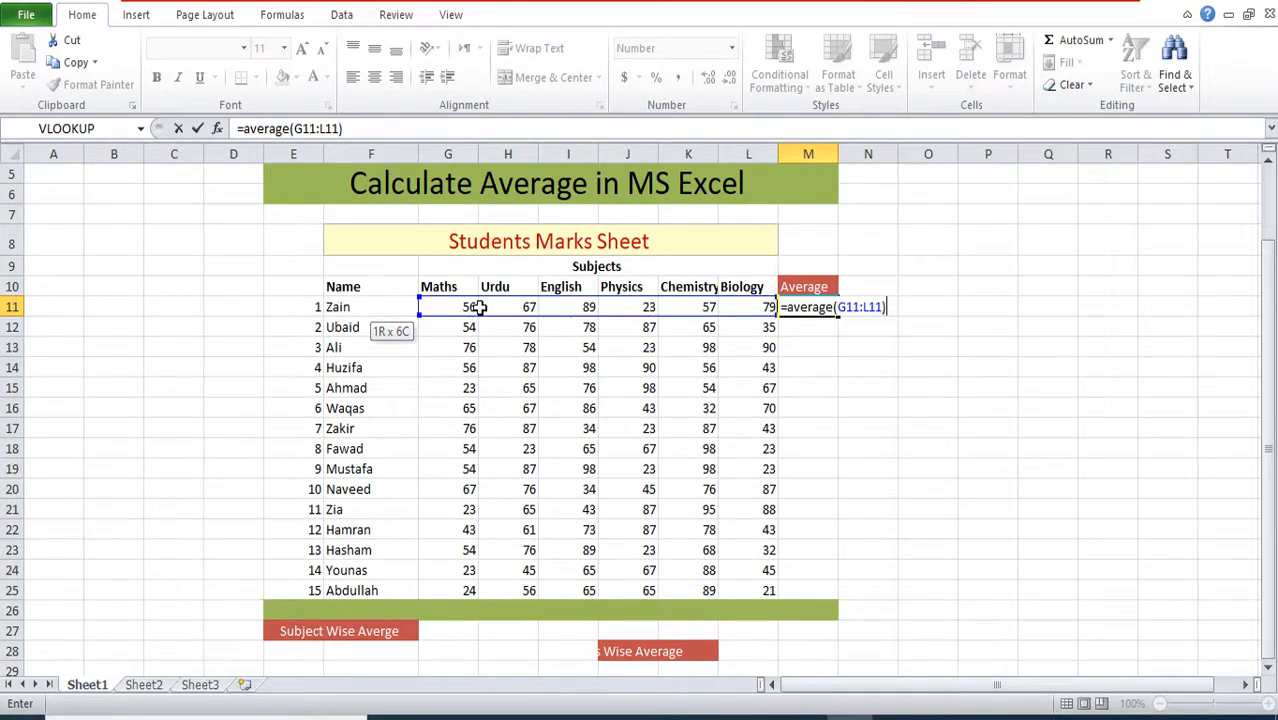
{"action": "key", "text": "Return"}
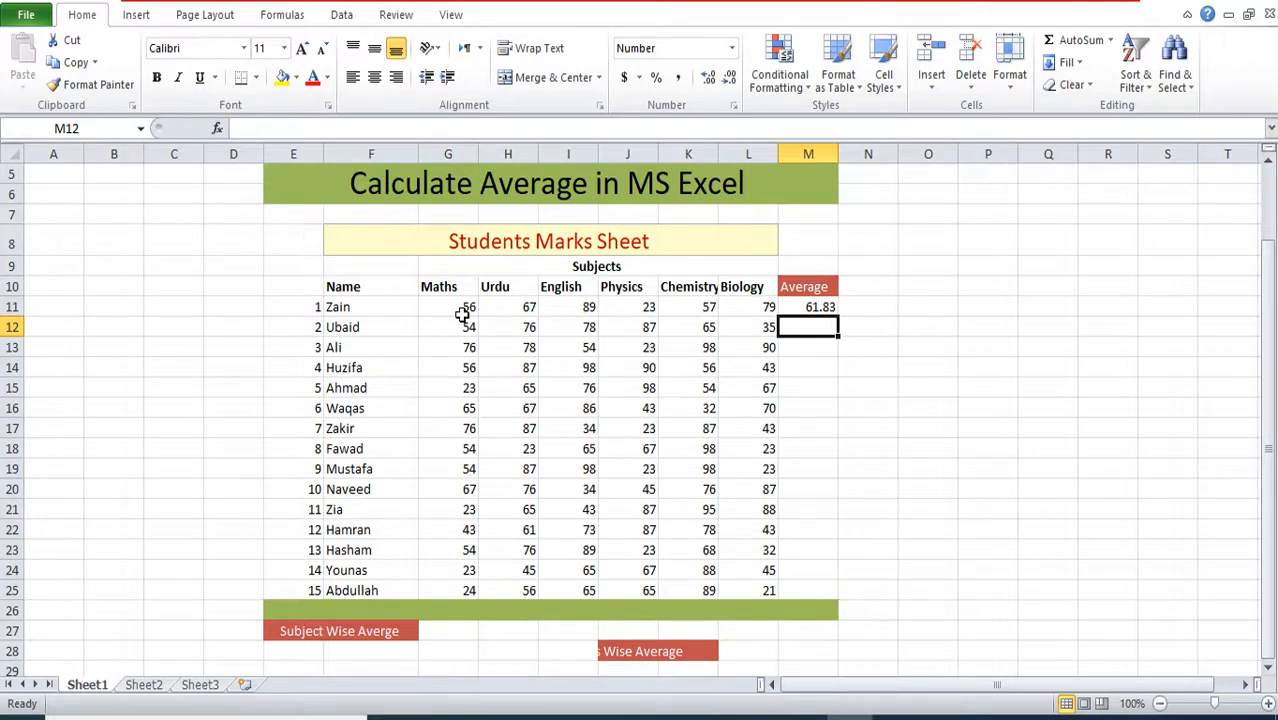
Copy the average formula from M11 down through M25 for the remaining students
{"action": "left_click", "coordinate": [826, 307]}
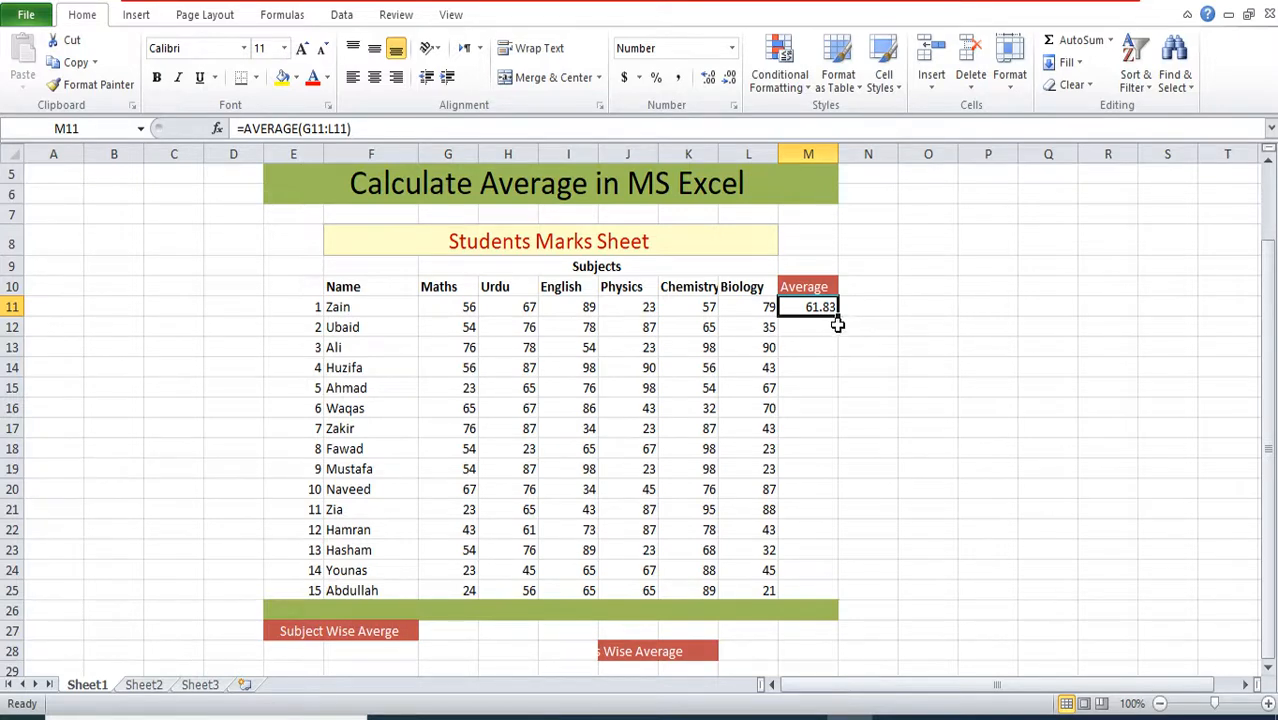
{"action": "left_click_drag", "start_coordinate": [838, 318], "coordinate": [832, 594]}
{"action": "left_click", "coordinate": [866, 527]}
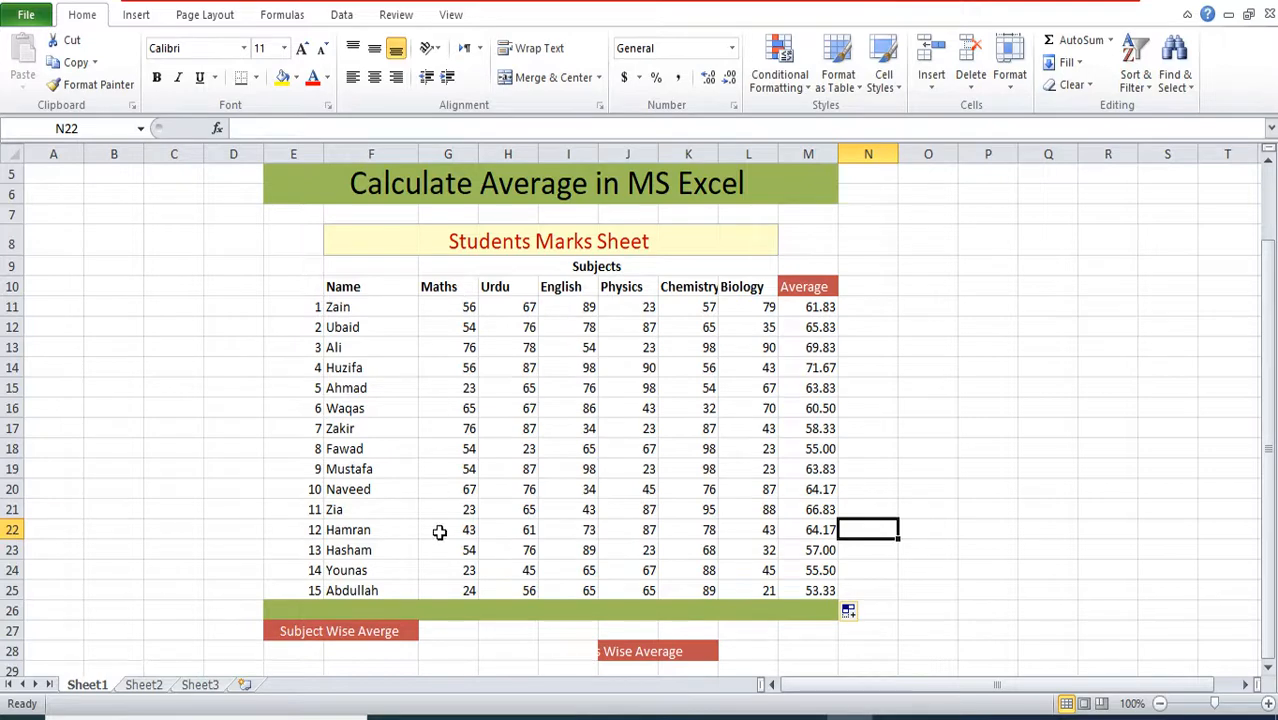
Enter the formula =average(G11:G25) in G27 to average all students' Maths marks
{"action": "left_click", "coordinate": [448, 633]}
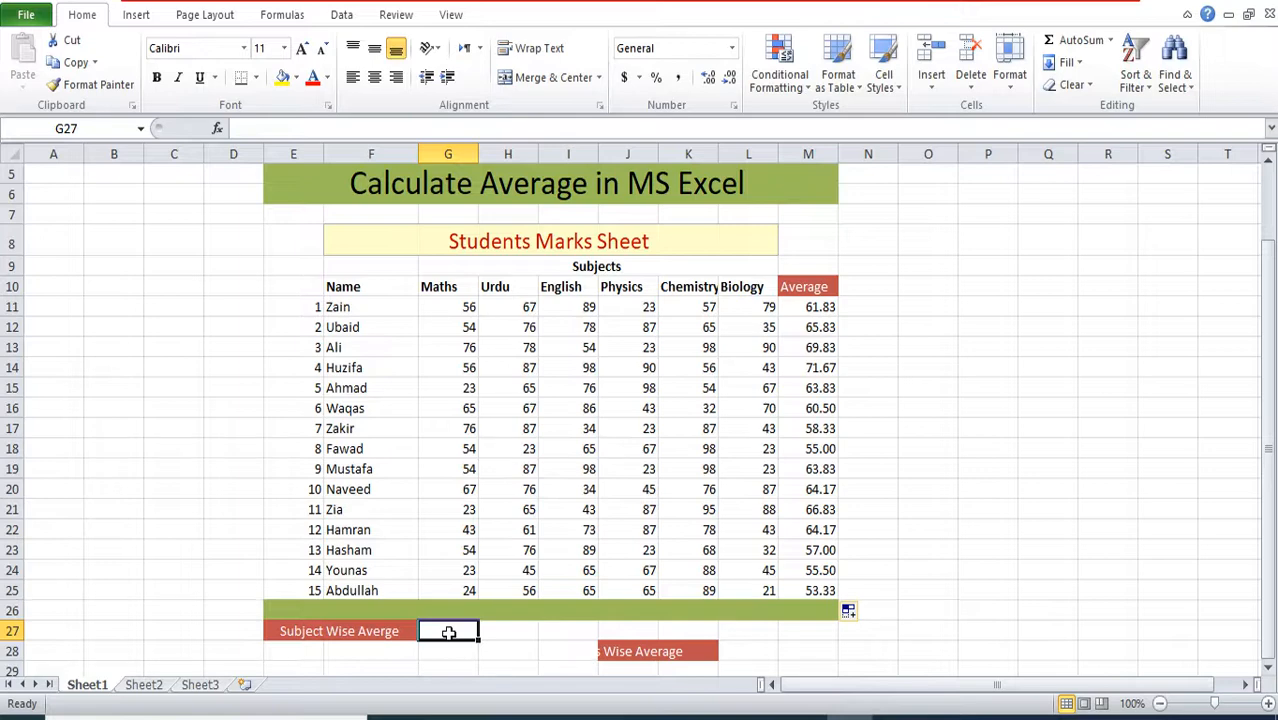
{"action": "type", "text": "="}
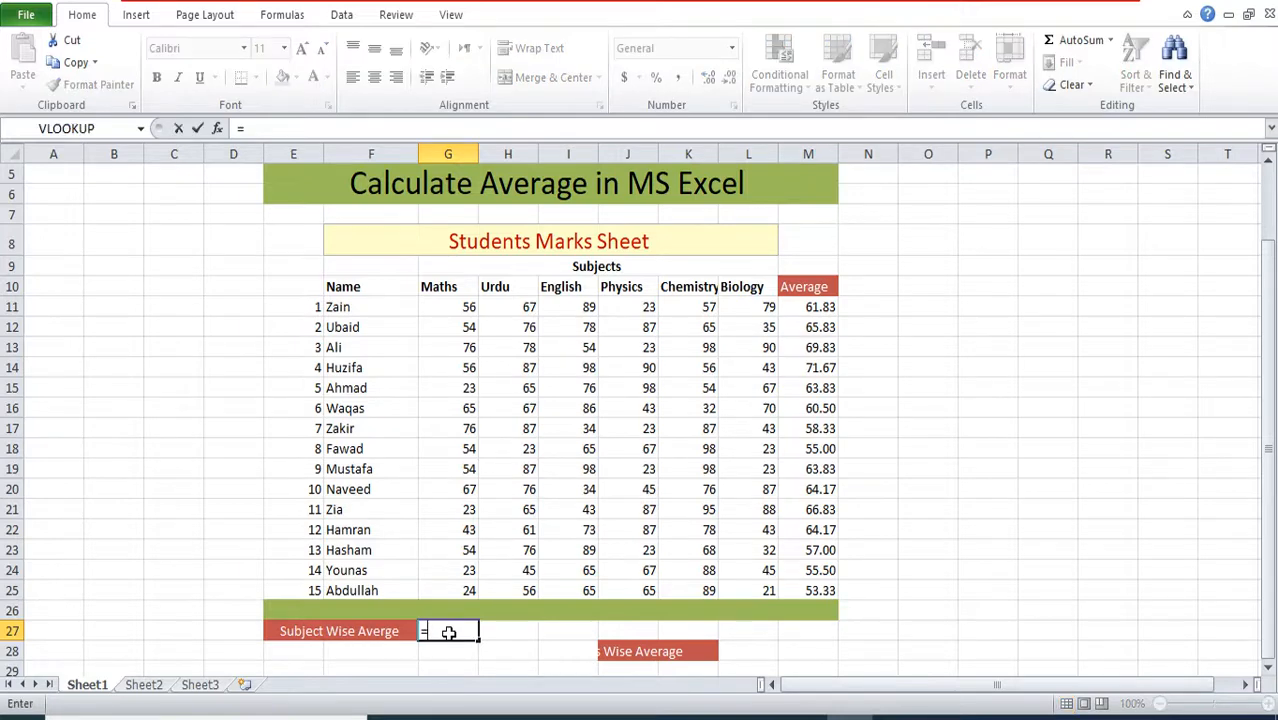
{"action": "type", "text": "ave"}
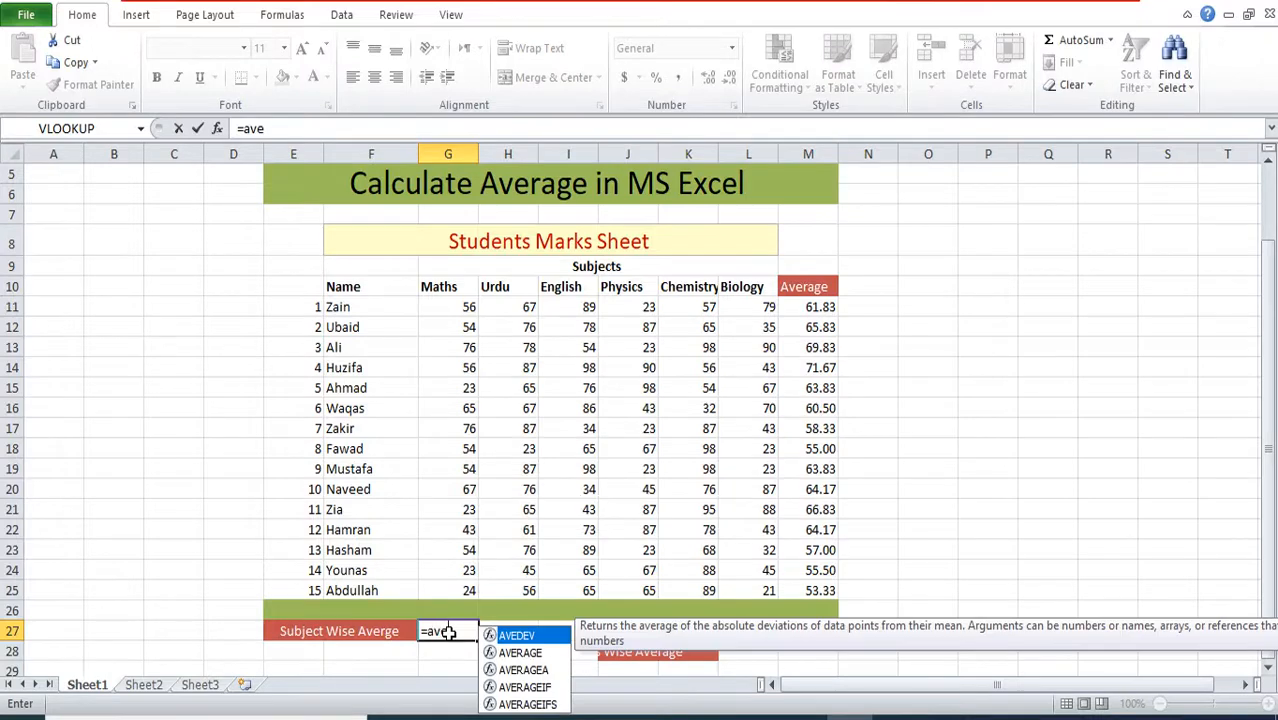
{"action": "type", "text": "rage"}
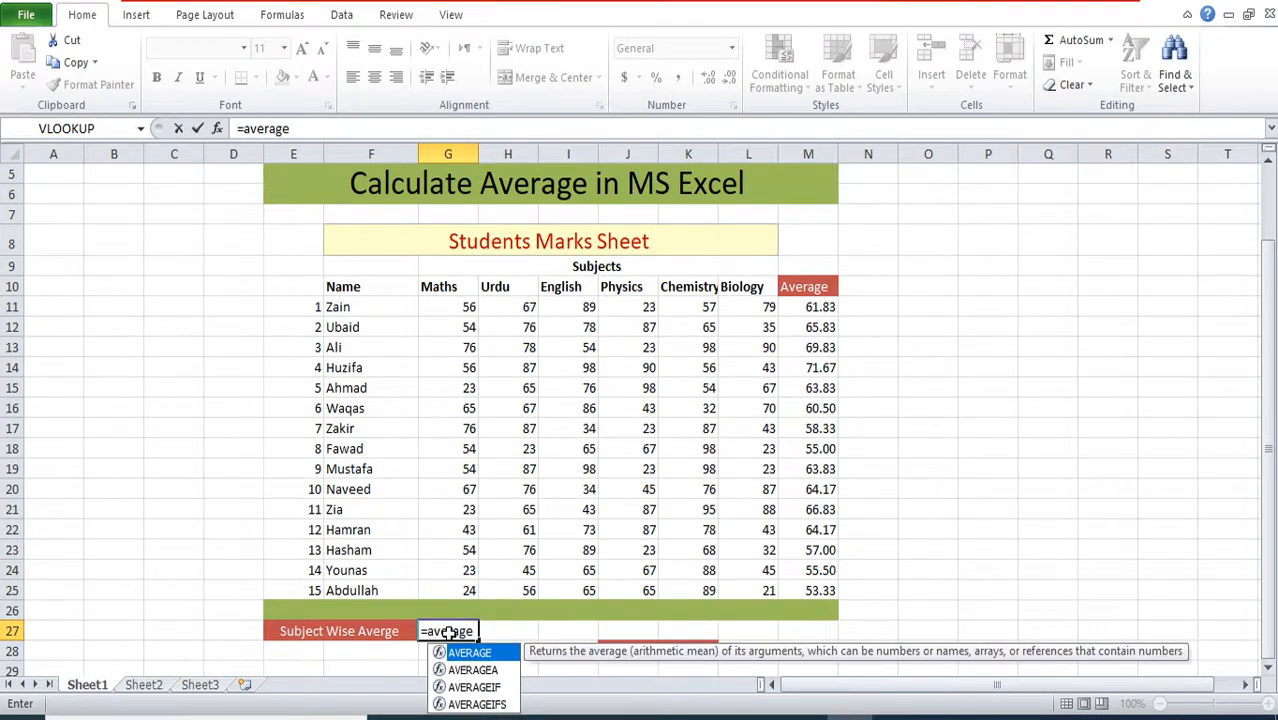
{"action": "type", "text": "("}
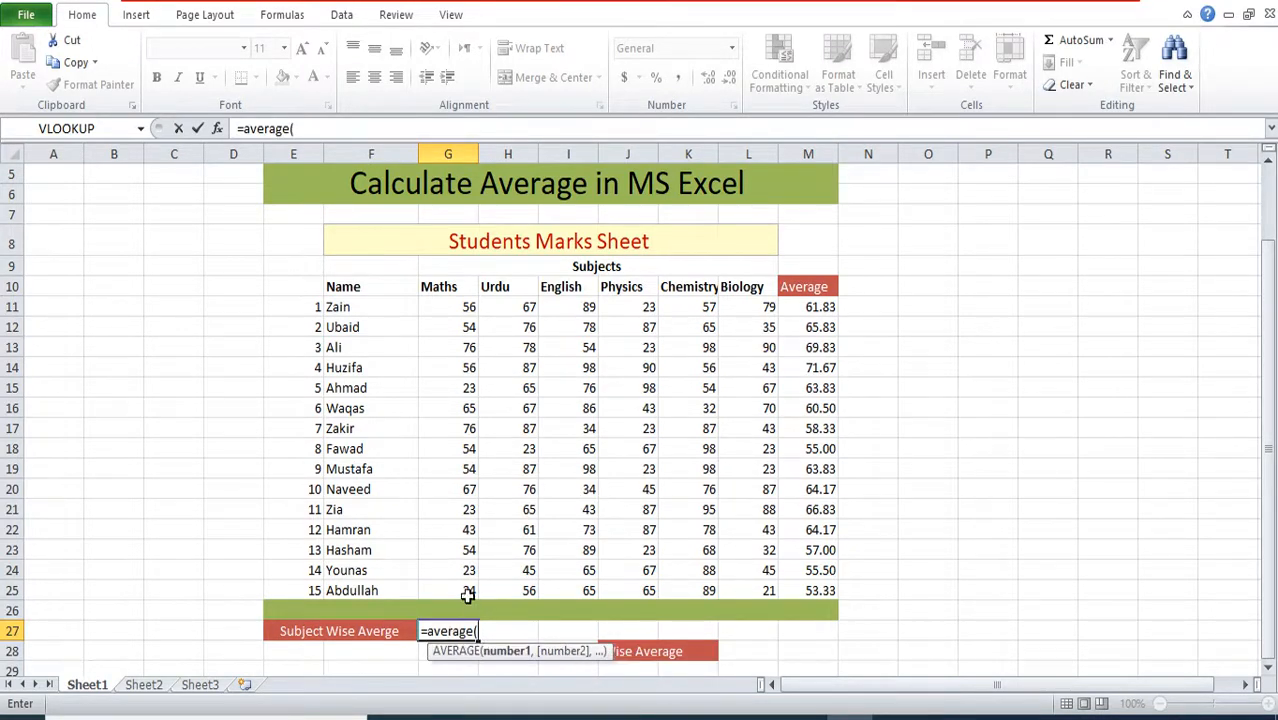
{"action": "left_click", "coordinate": [467, 594]}
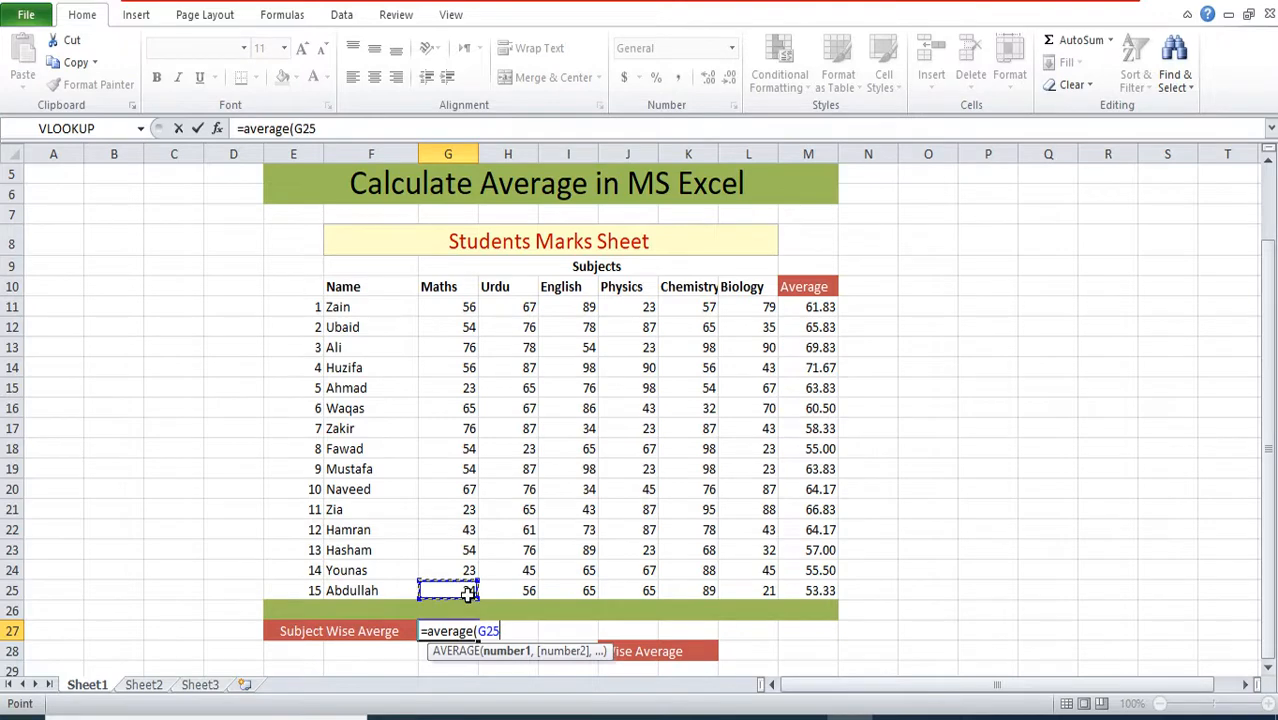
{"action": "key", "text": "shift+Up"}
{"action": "key", "text": "shift+Up"}
{"action": "key", "text": "shift+Up"}
{"action": "key", "text": "shift+Up"}
{"action": "key", "text": "shift+Up"}
{"action": "key", "text": "shift+Up"}
{"action": "key", "text": "shift+Up"}
{"action": "key", "text": "shift+Up"}
{"action": "key", "text": "shift+Up"}
{"action": "key", "text": "shift+Up"}
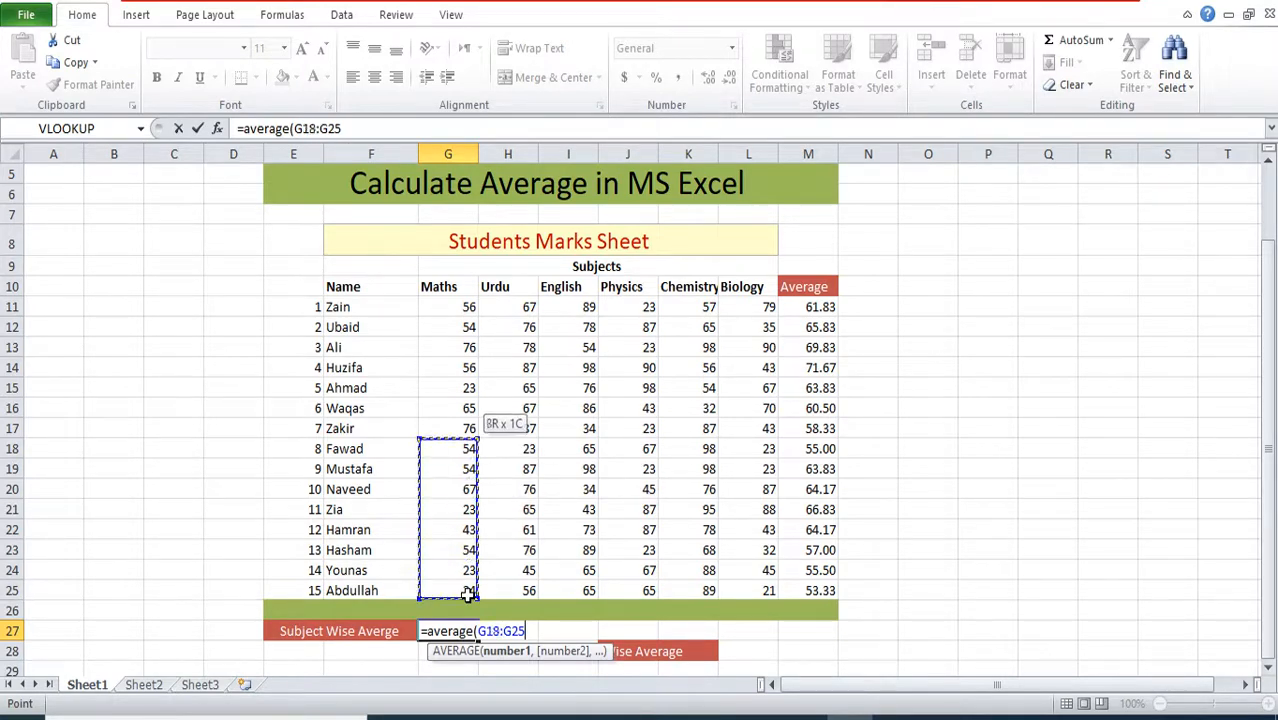
{"action": "key", "text": "shift+Up"}
{"action": "key", "text": "shift+Up"}
{"action": "key", "text": "shift+Up"}
{"action": "key", "text": "shift+Up"}
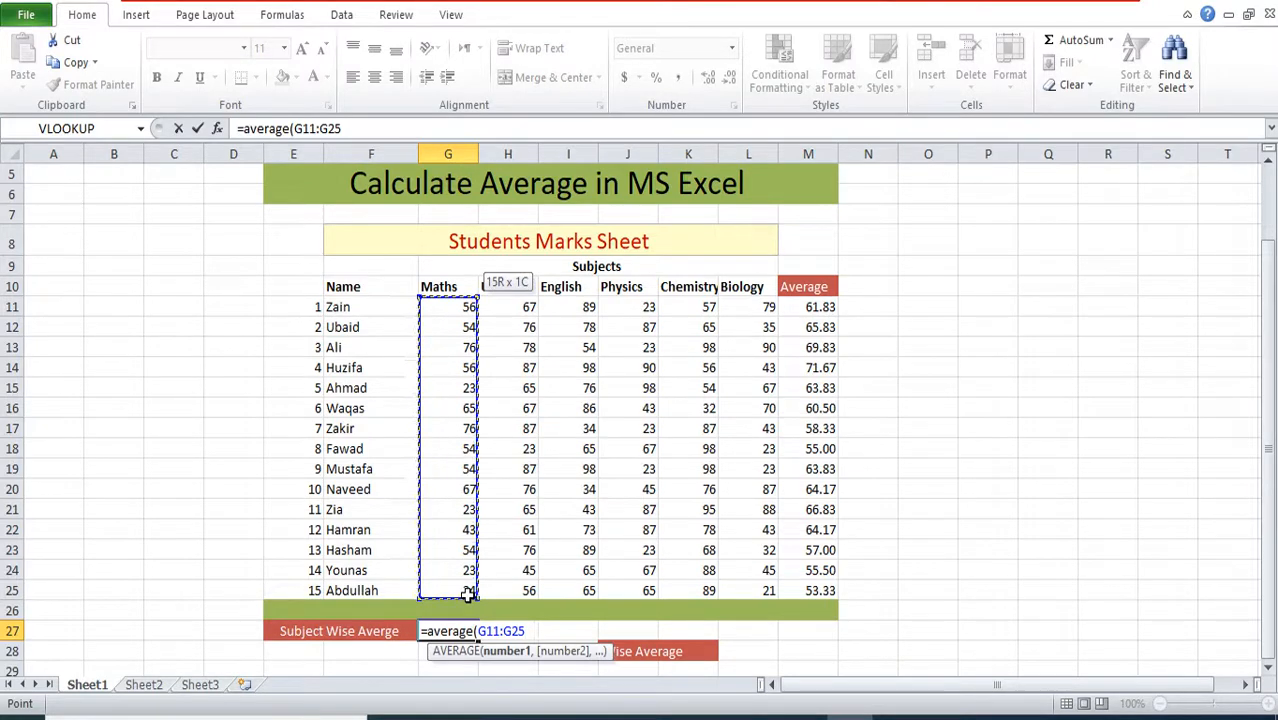
{"action": "type", "text": ")"}
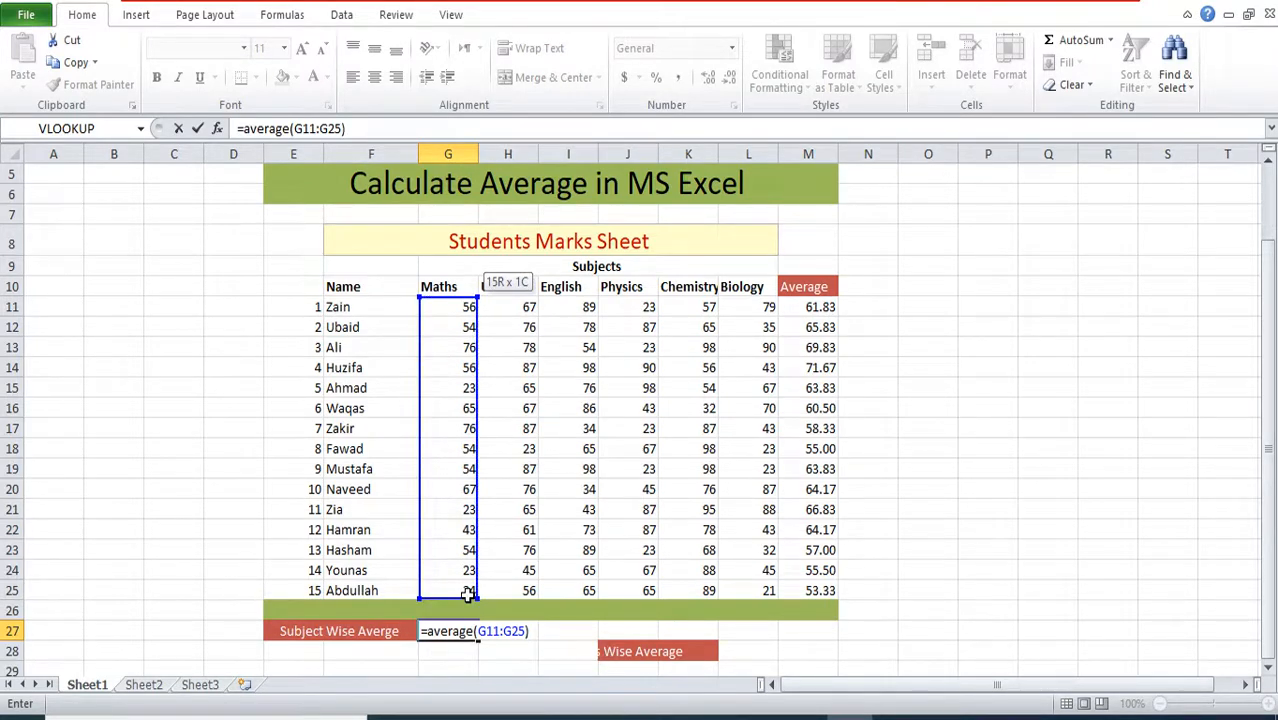
{"action": "key", "text": "Return"}
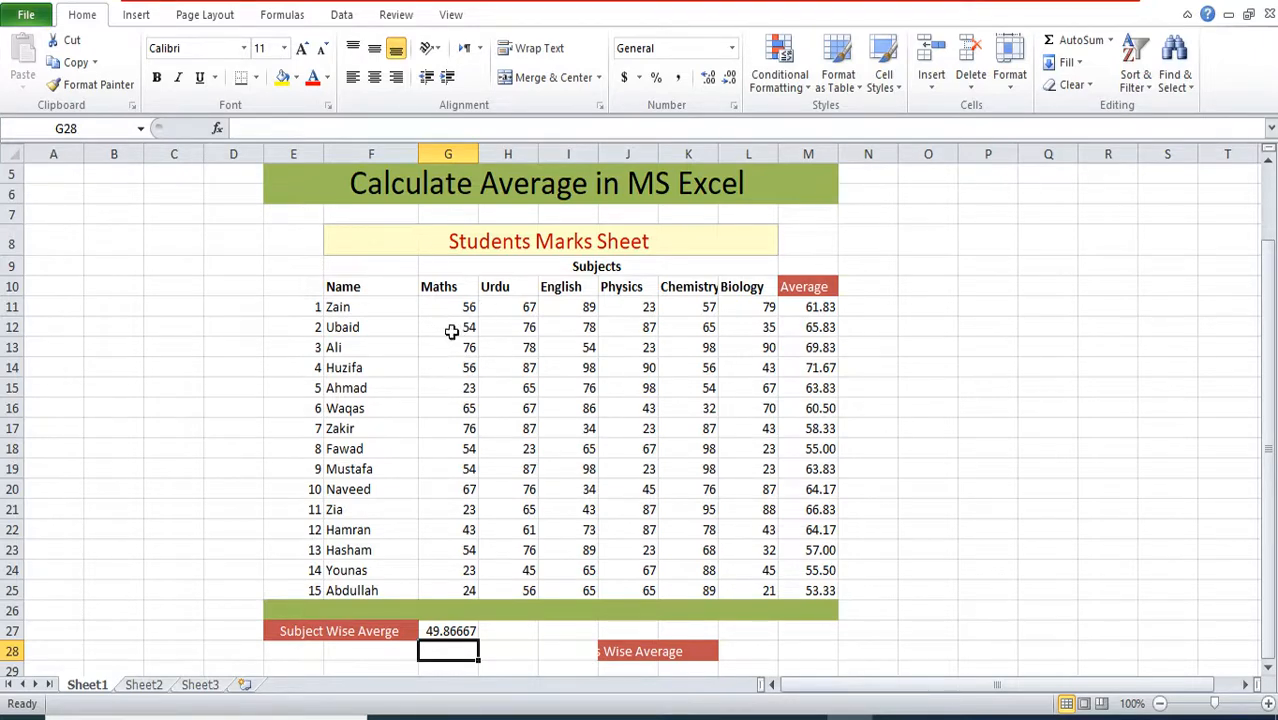
Format the Maths average in G27 with the Number format
{"action": "left_click", "coordinate": [459, 633]}
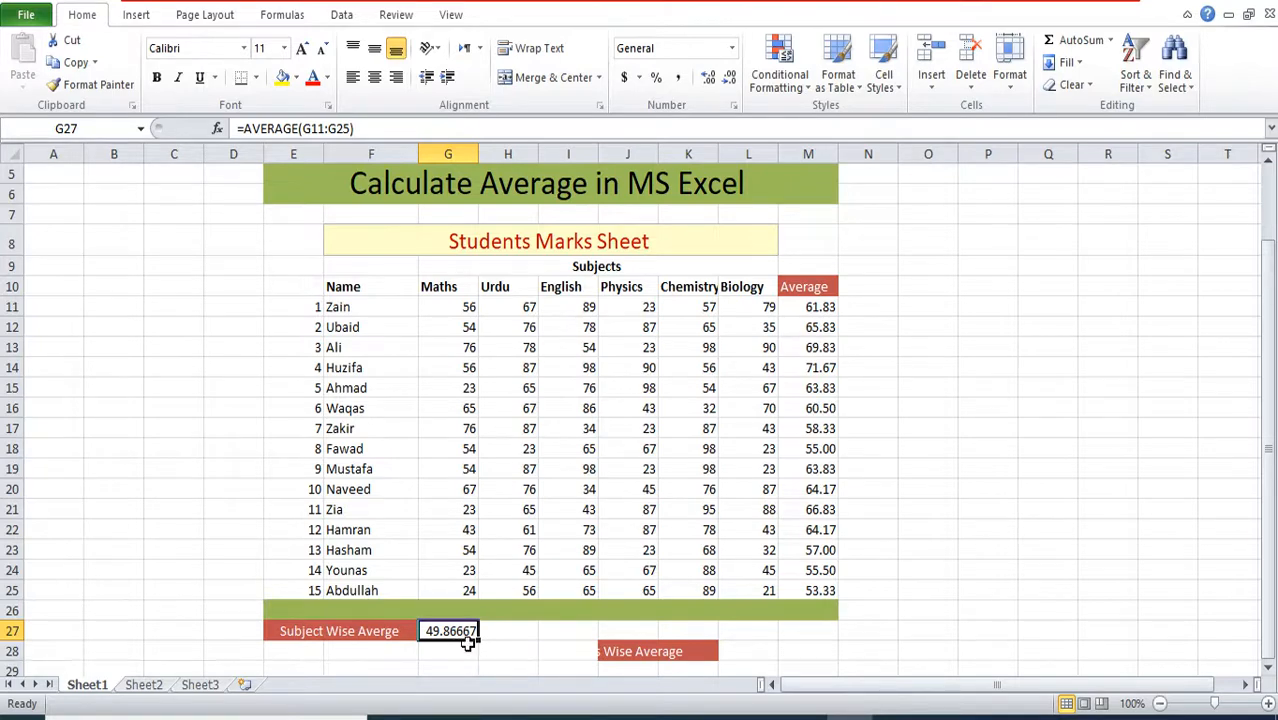
{"action": "left_click", "coordinate": [731, 50]}
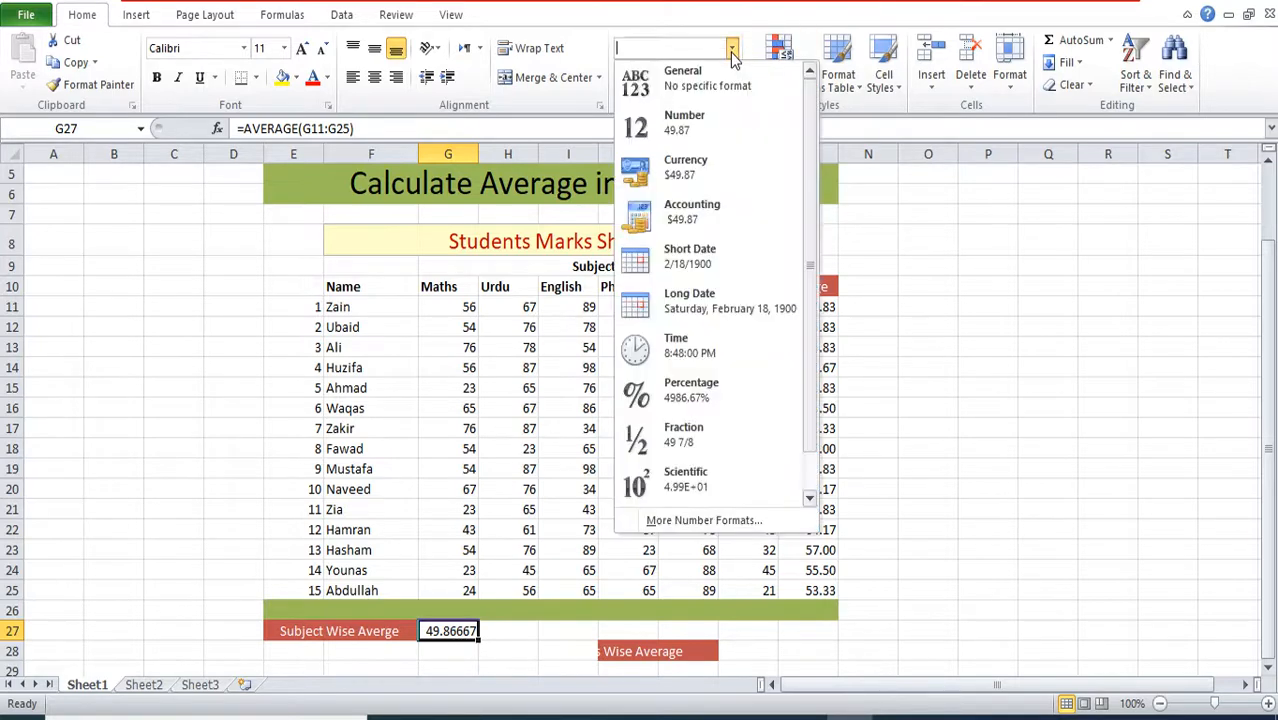
{"action": "left_click", "coordinate": [709, 121]}
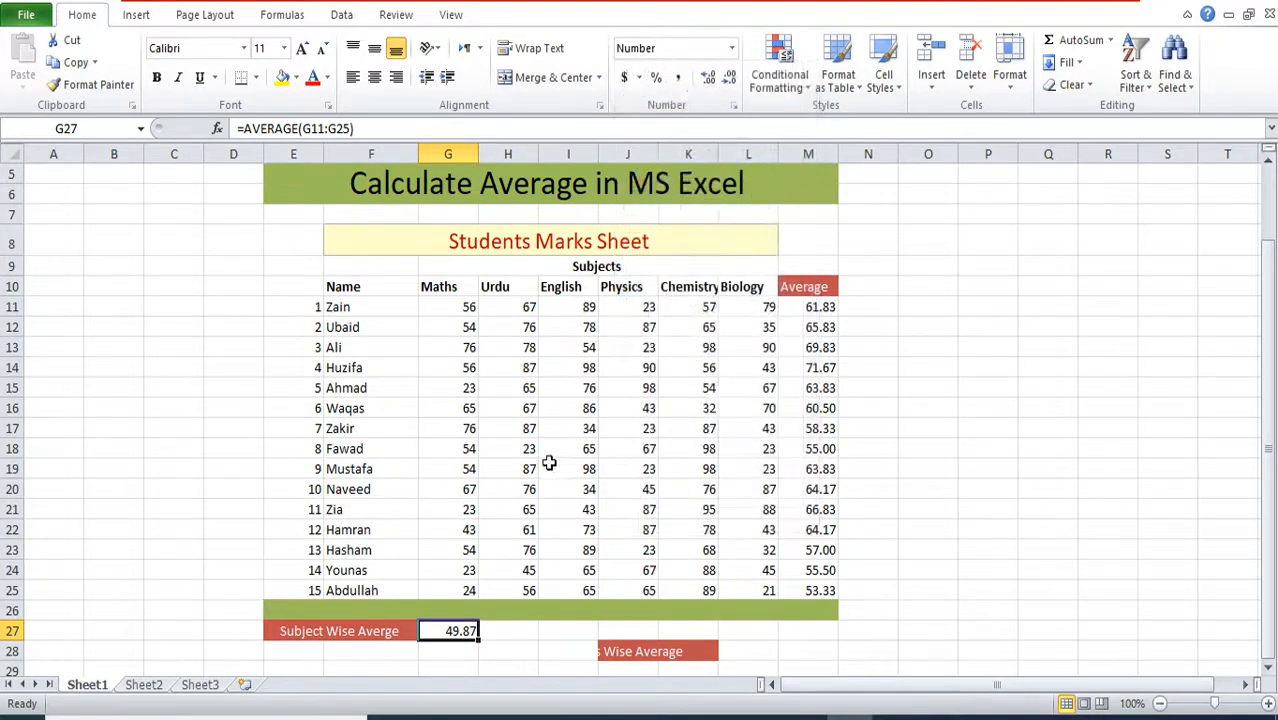
Copy the average formula from G27 across through L27 for the remaining subjects
{"action": "left_click", "coordinate": [500, 650]}
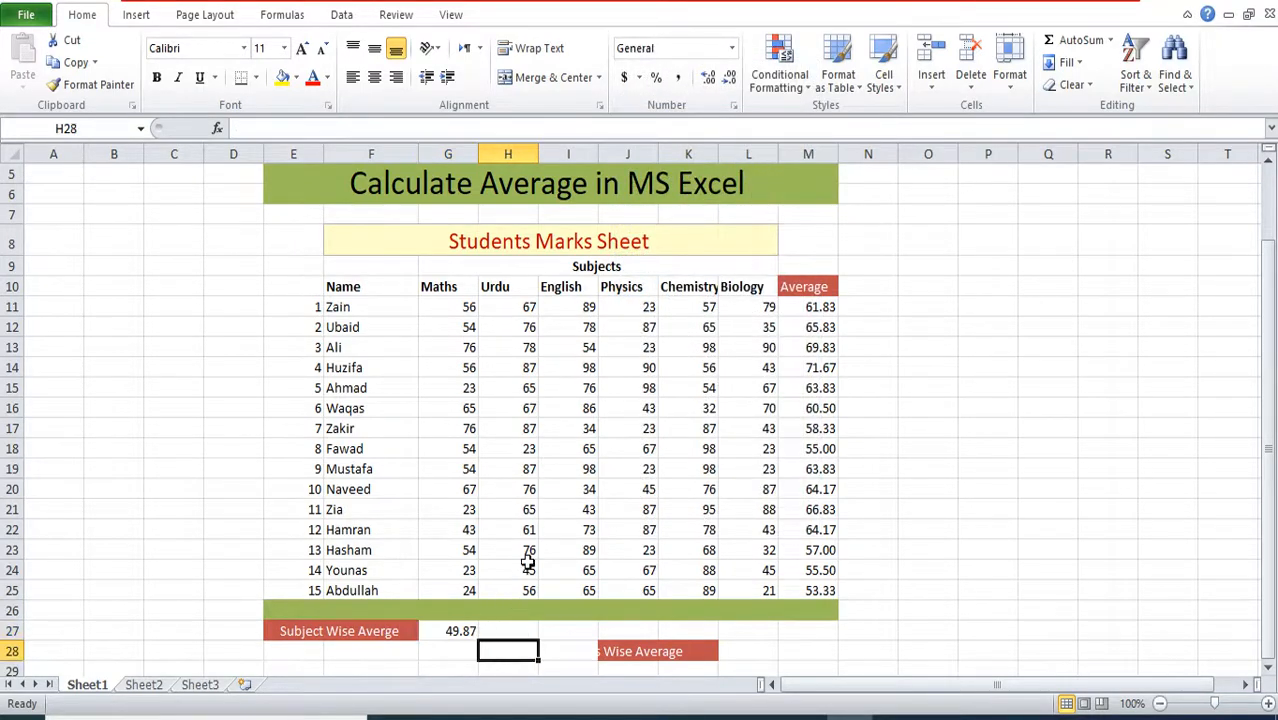
{"action": "left_click", "coordinate": [521, 591]}
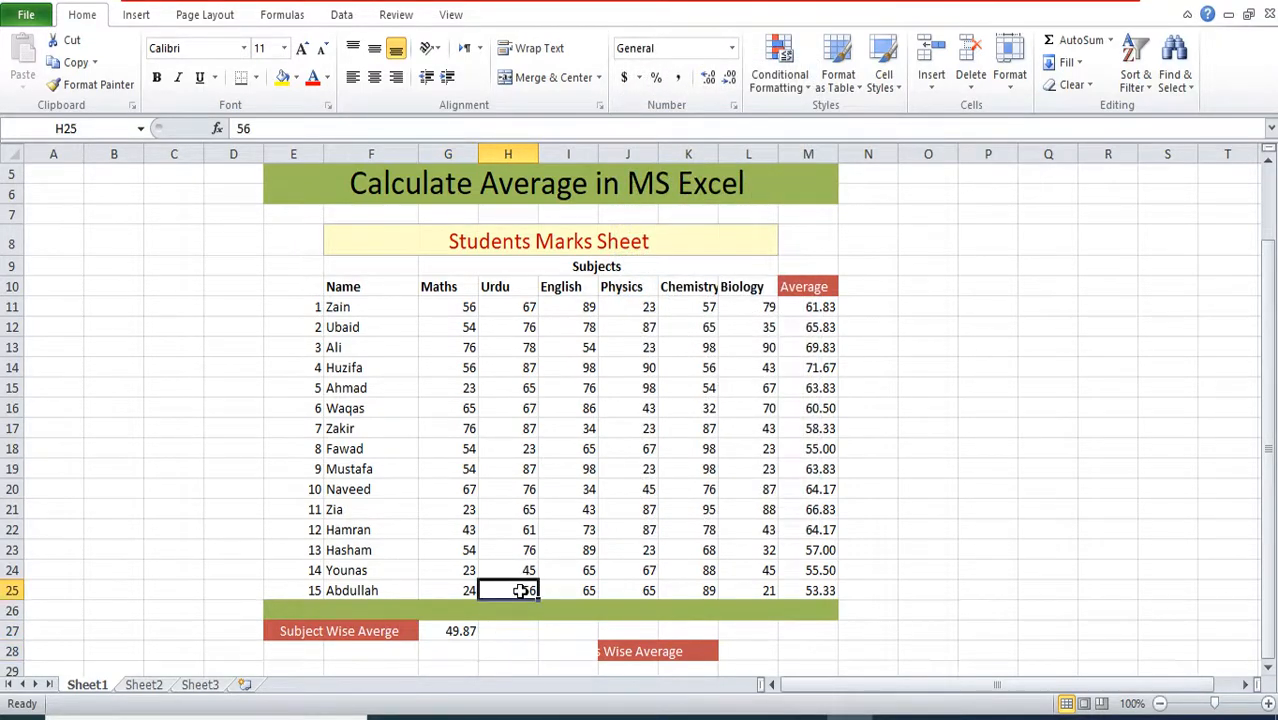
{"action": "left_click", "coordinate": [580, 591]}
{"action": "left_click", "coordinate": [624, 592]}
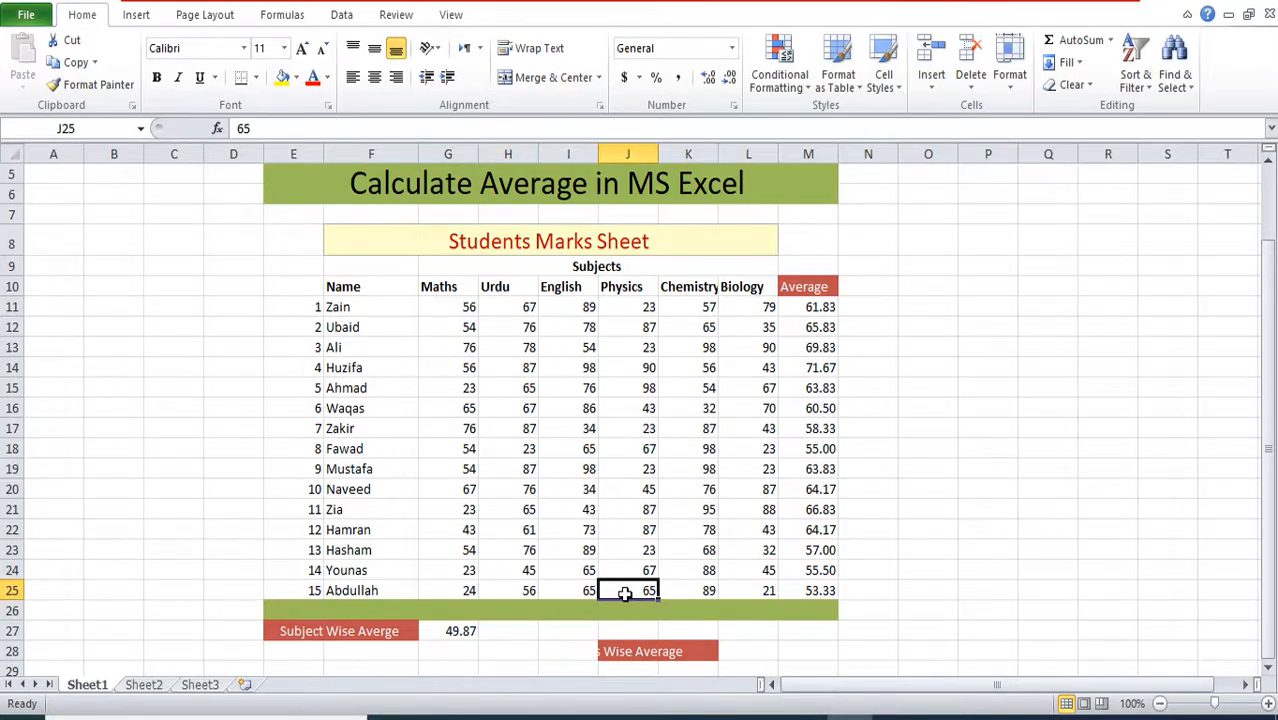
{"action": "left_click", "coordinate": [688, 594]}
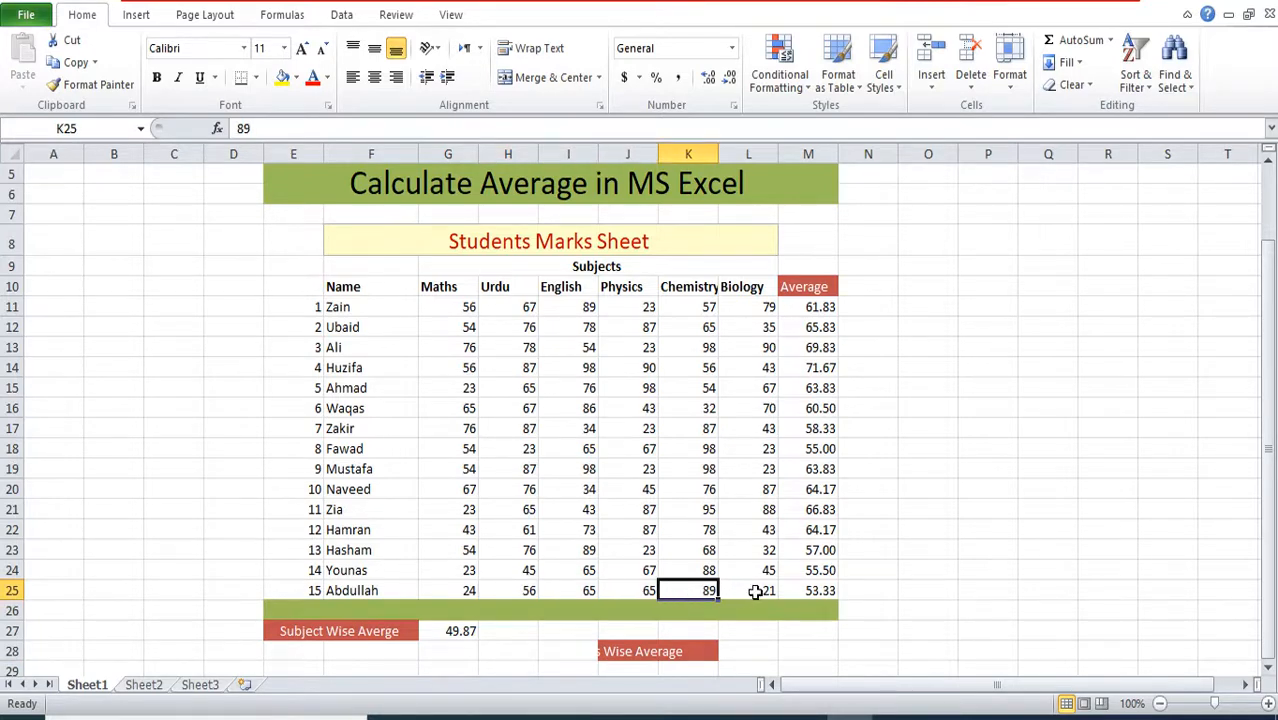
{"action": "left_click", "coordinate": [756, 593]}
{"action": "left_click", "coordinate": [474, 631]}
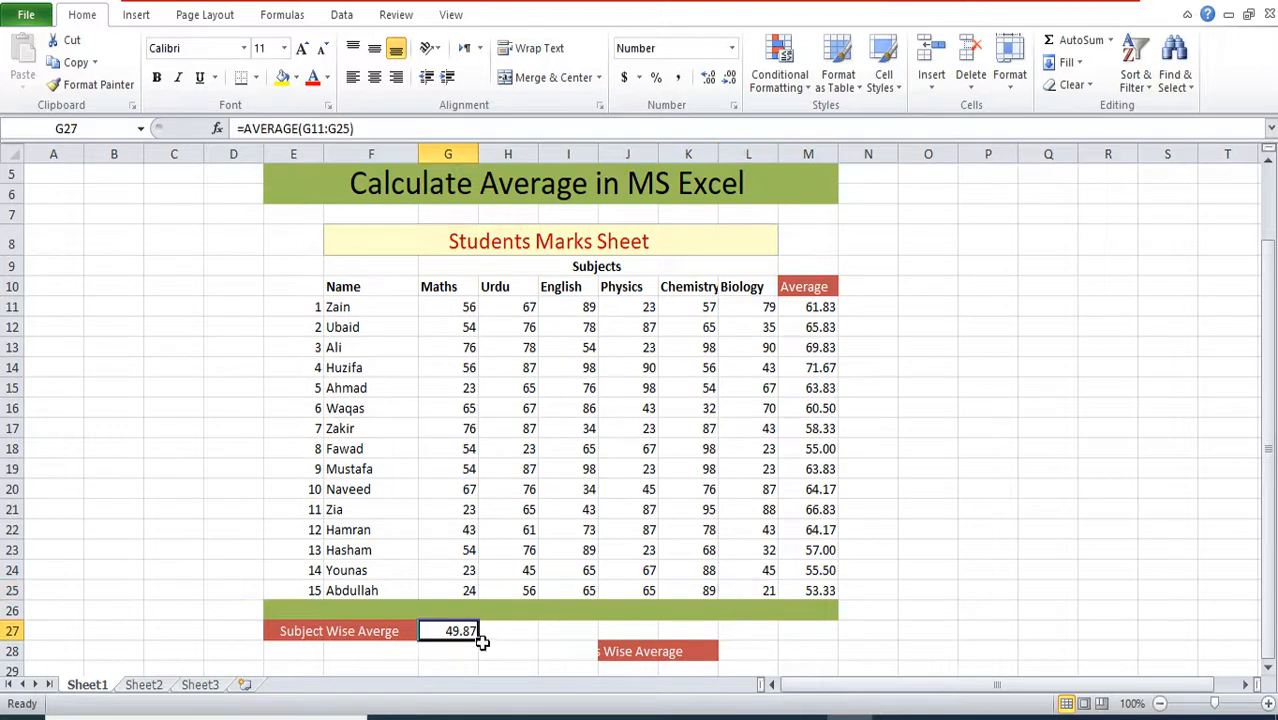
{"action": "left_click_drag", "start_coordinate": [481, 643], "coordinate": [766, 628]}
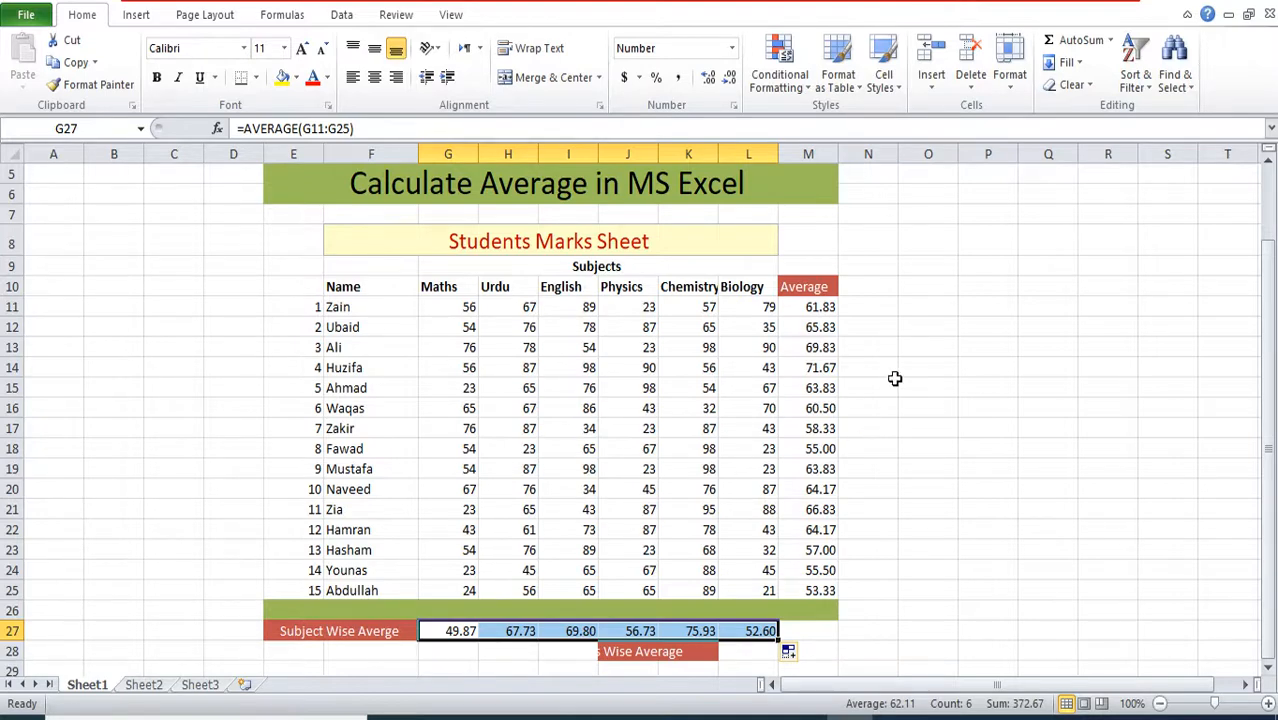
Enter the formula =average(M11:M25) in M27 to average all the student-wise averages
{"action": "left_click", "coordinate": [828, 309]}
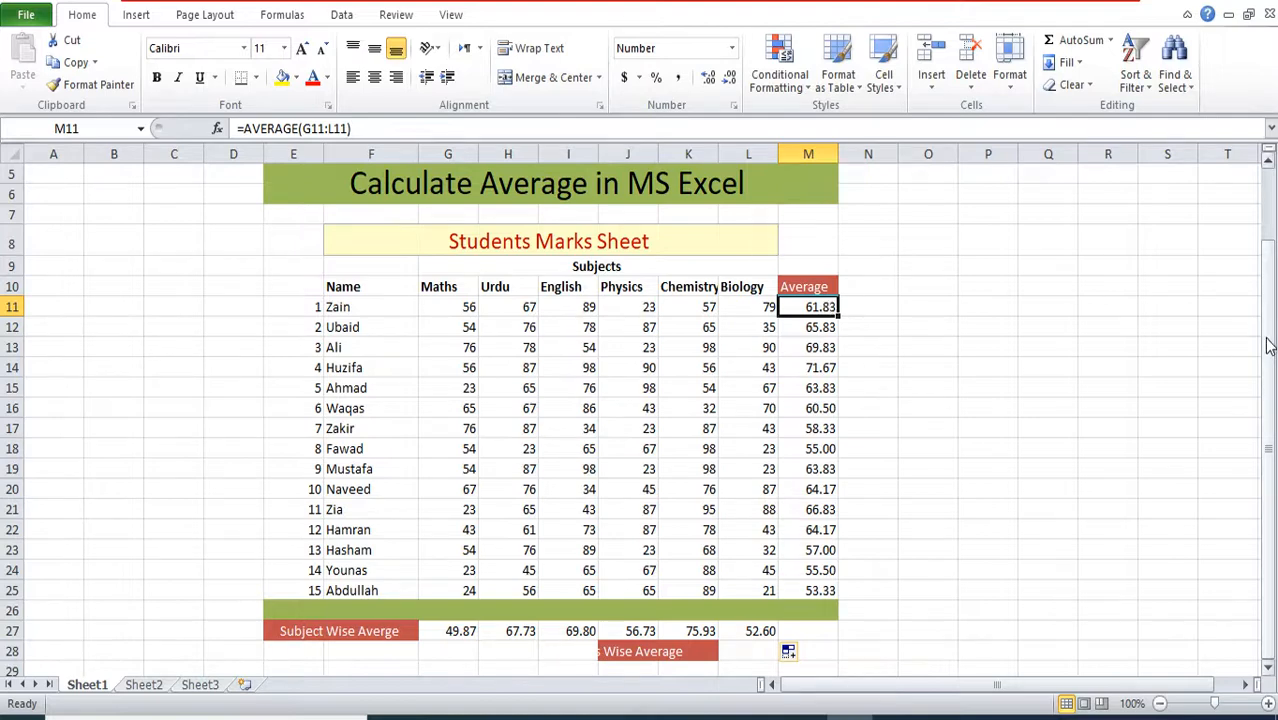
{"action": "left_click", "coordinate": [810, 630]}
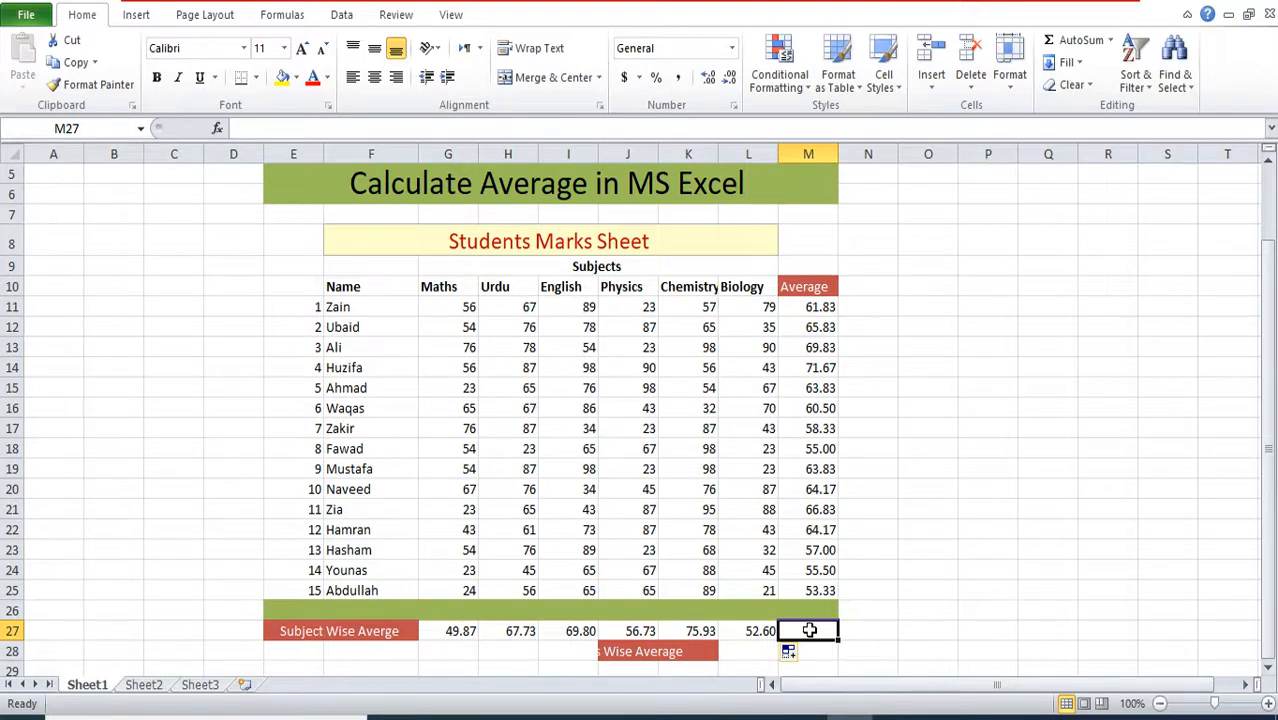
{"action": "type", "text": "="}
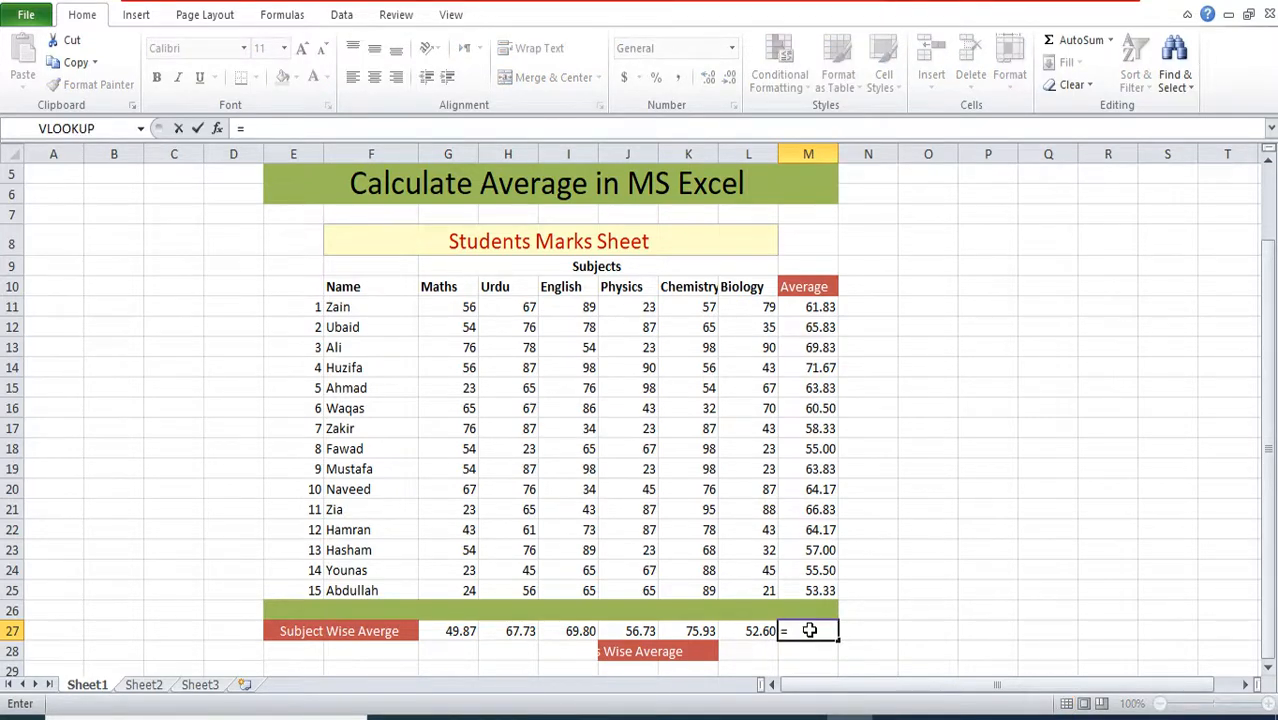
{"action": "type", "text": "av"}
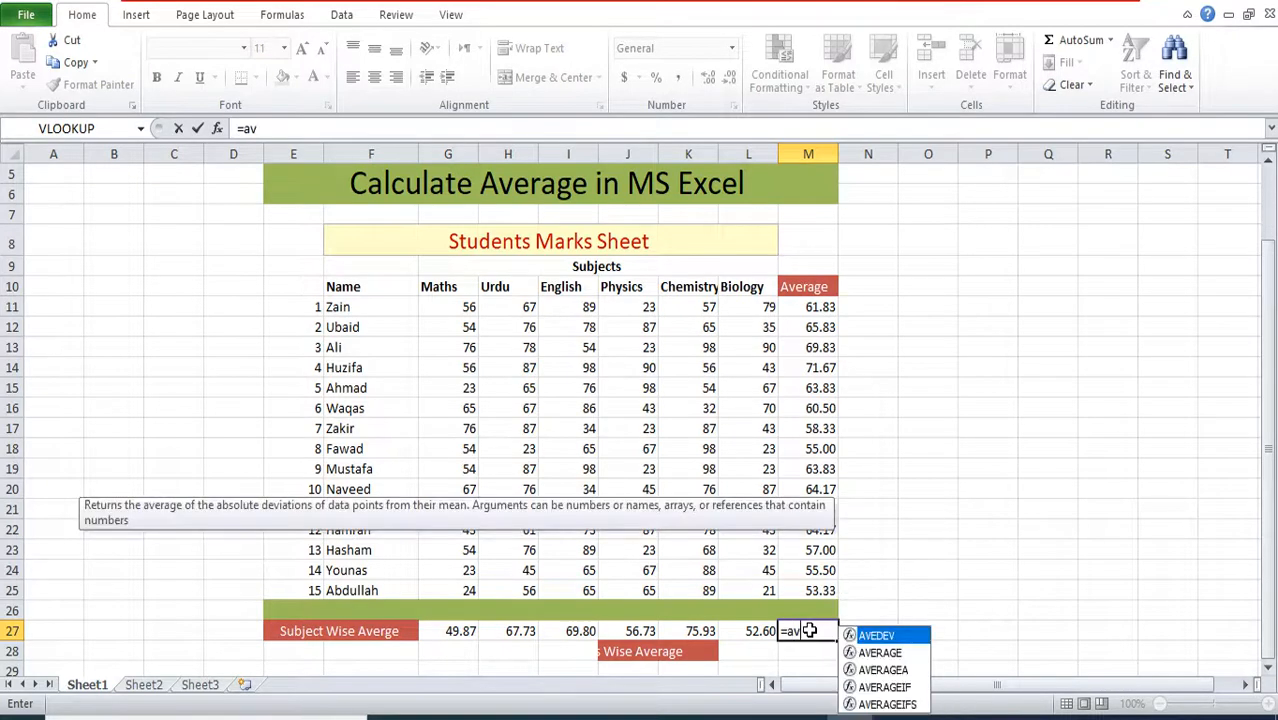
{"action": "type", "text": "erage("}
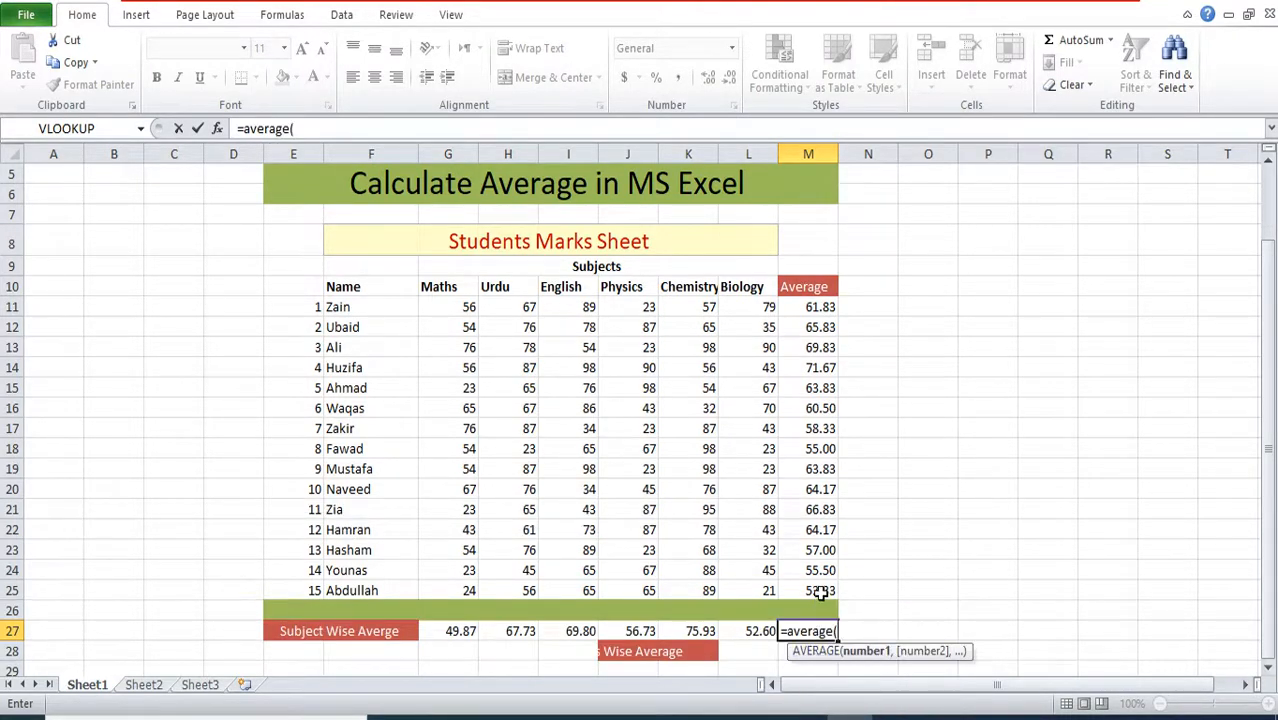
{"action": "left_click", "coordinate": [820, 591]}
{"action": "key", "text": "shift+Up"}
{"action": "key", "text": "shift+Up"}
{"action": "key", "text": "shift+Up"}
{"action": "key", "text": "shift+Up"}
{"action": "key", "text": "shift+Up"}
{"action": "key", "text": "shift+Up"}
{"action": "key", "text": "shift+Up"}
{"action": "key", "text": "shift+Up"}
{"action": "key", "text": "shift+Up"}
{"action": "key", "text": "shift+Up"}
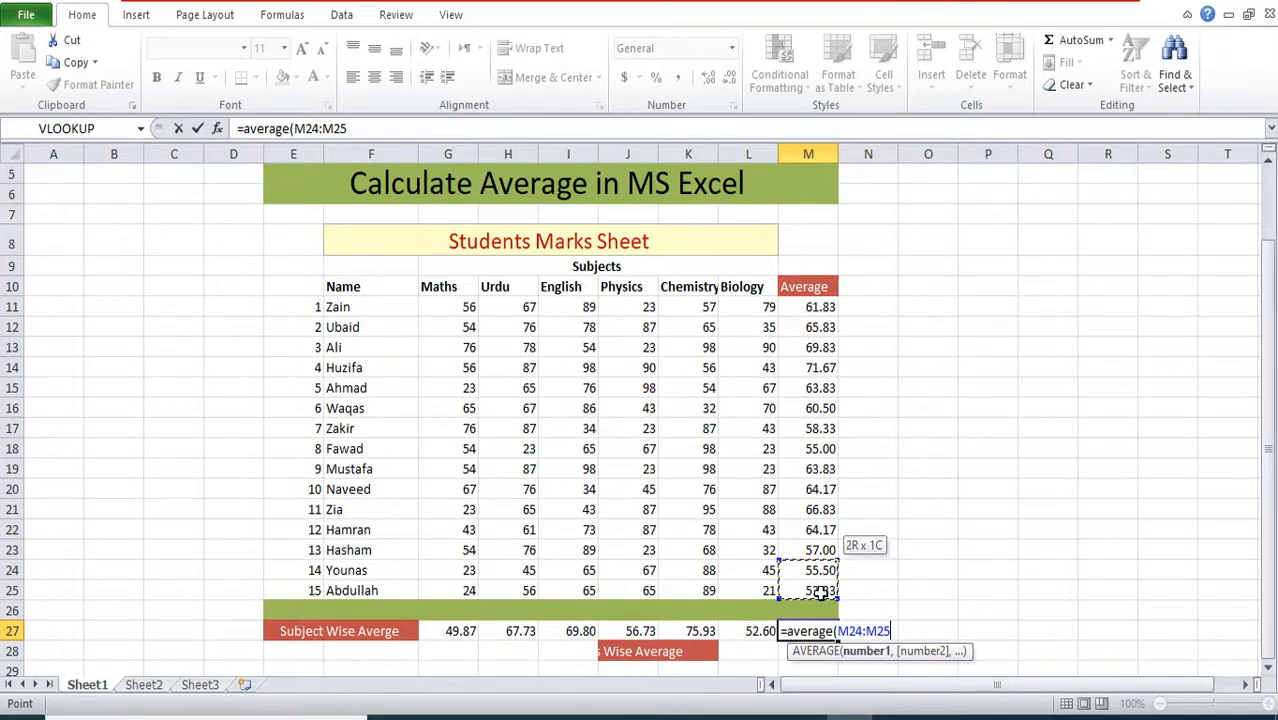
{"action": "key", "text": "shift+Up"}
{"action": "key", "text": "shift+Up"}
{"action": "key", "text": "shift+Up"}
{"action": "key", "text": "shift+Up"}
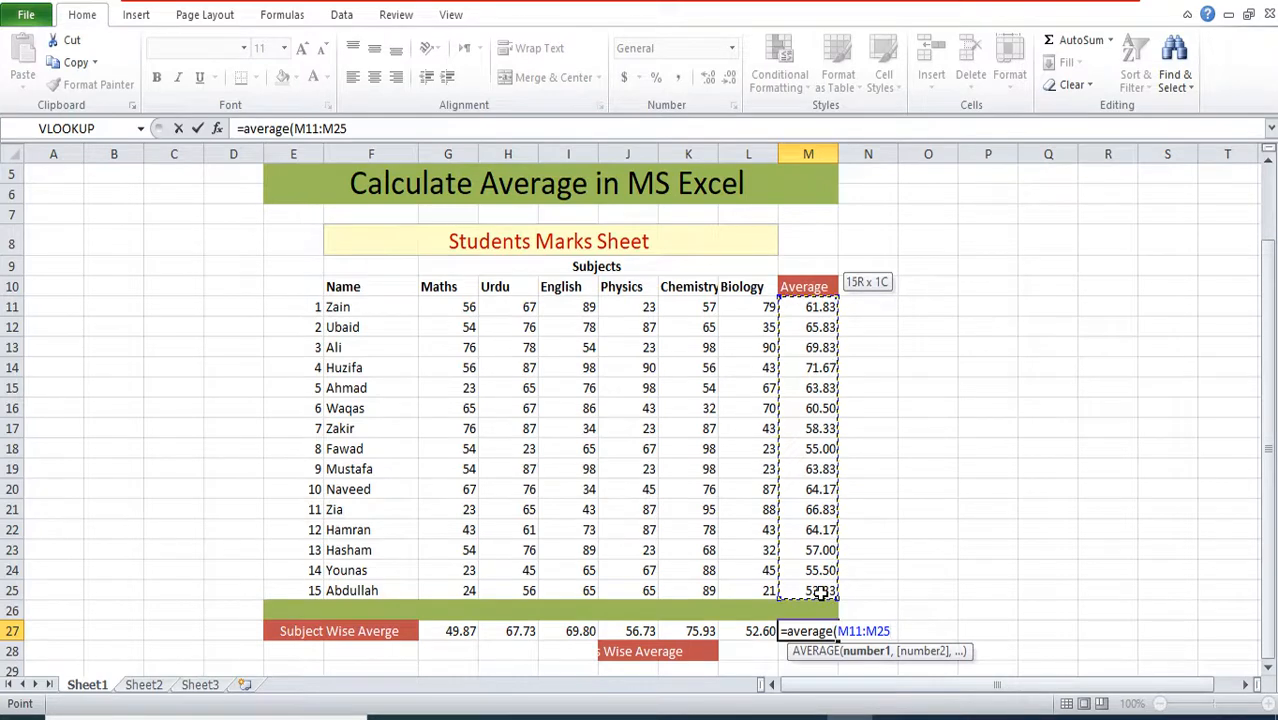
{"action": "type", "text": ")"}
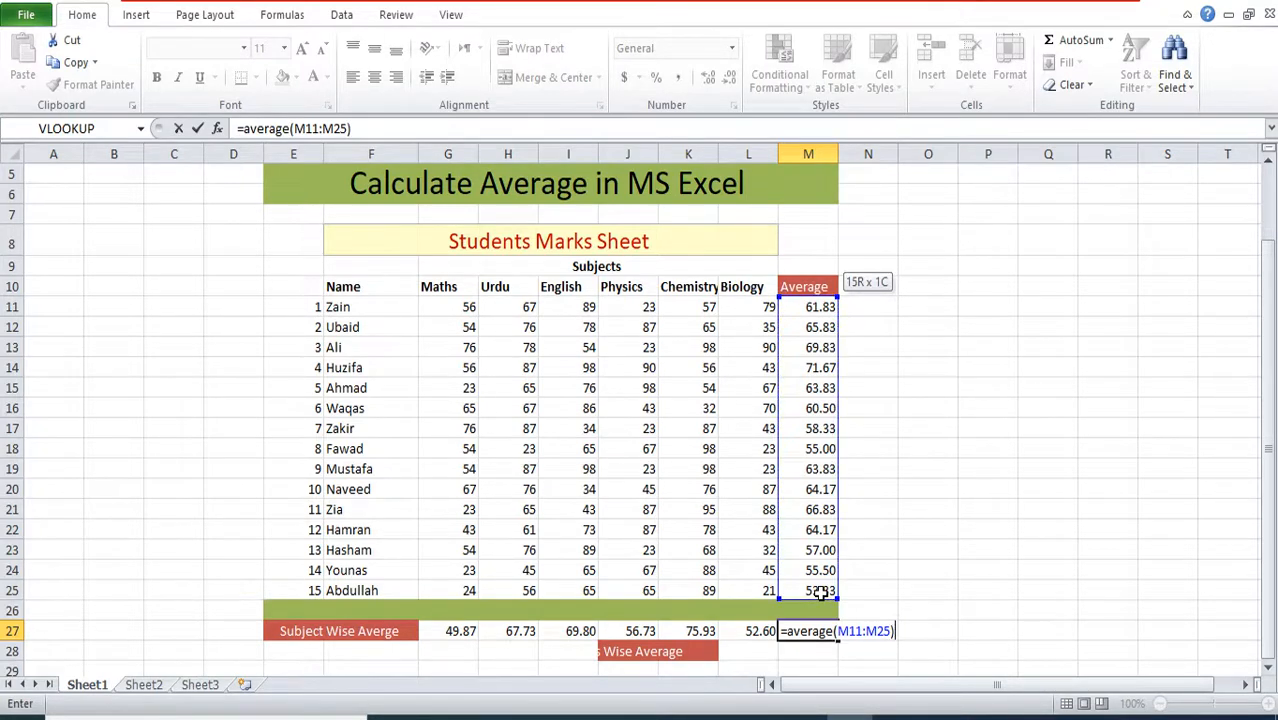
{"action": "key", "text": "Return"}
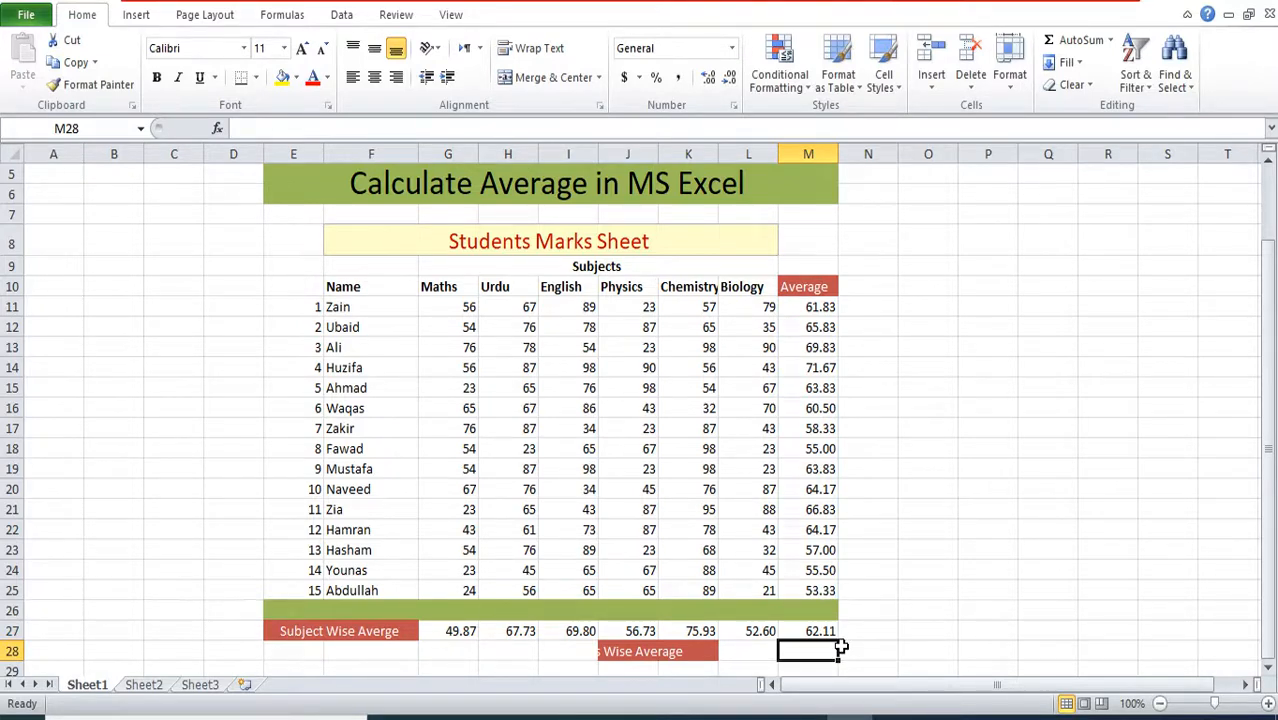
{"action": "left_click", "coordinate": [885, 619]}
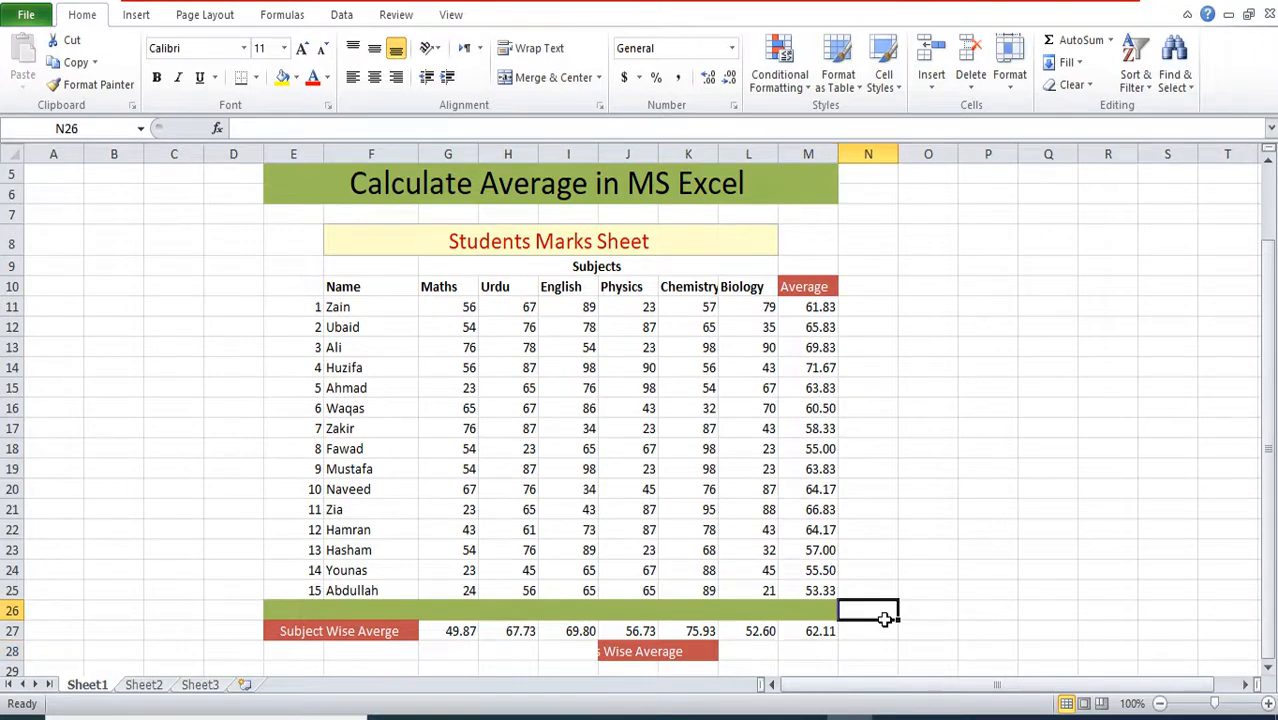